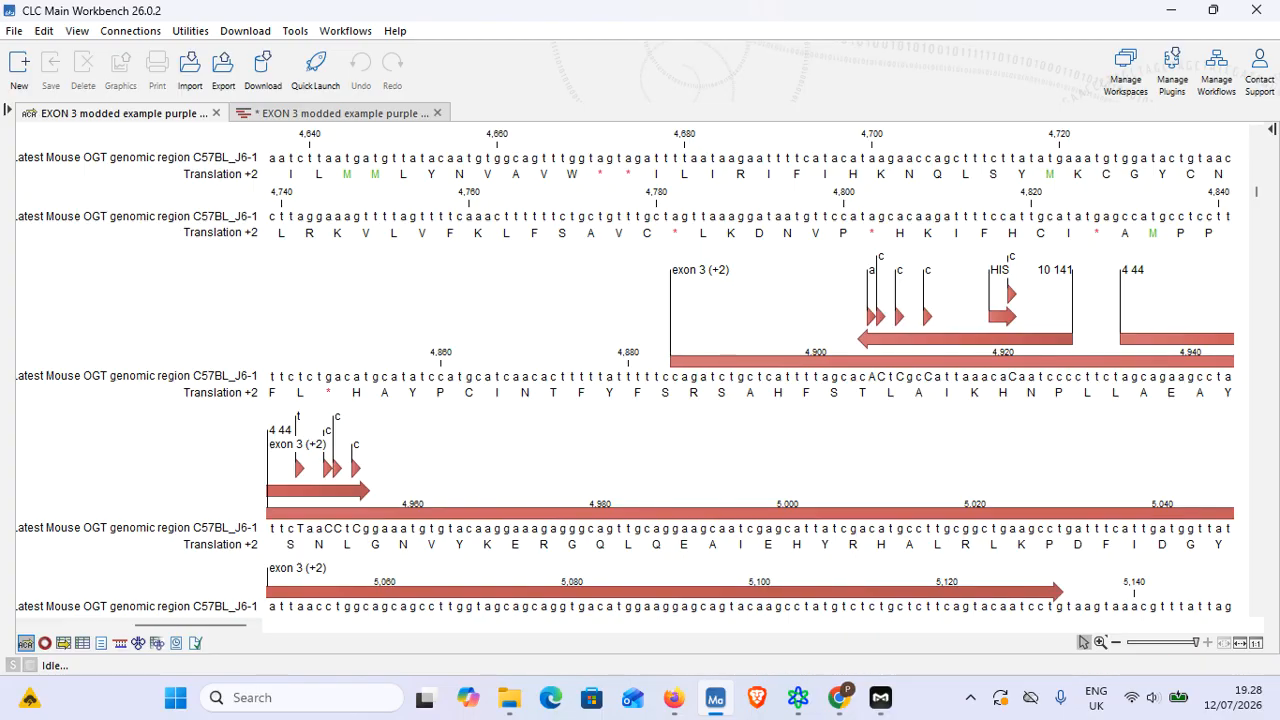
- Open the EXON 3 alignment, switch to Chrome and submit the wild and mut FASTA sequences for restriction pattern comparison
left_click(343, 113)
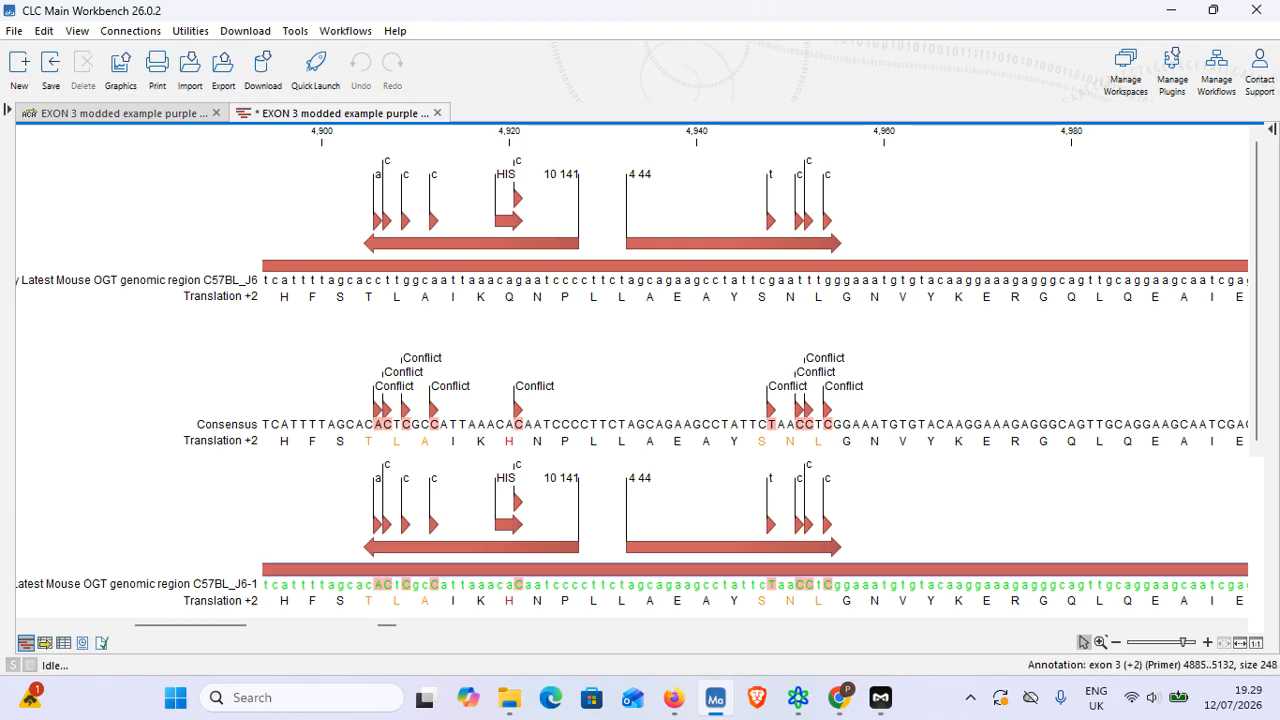
mouse_move(798, 697)
left_click(838, 697)
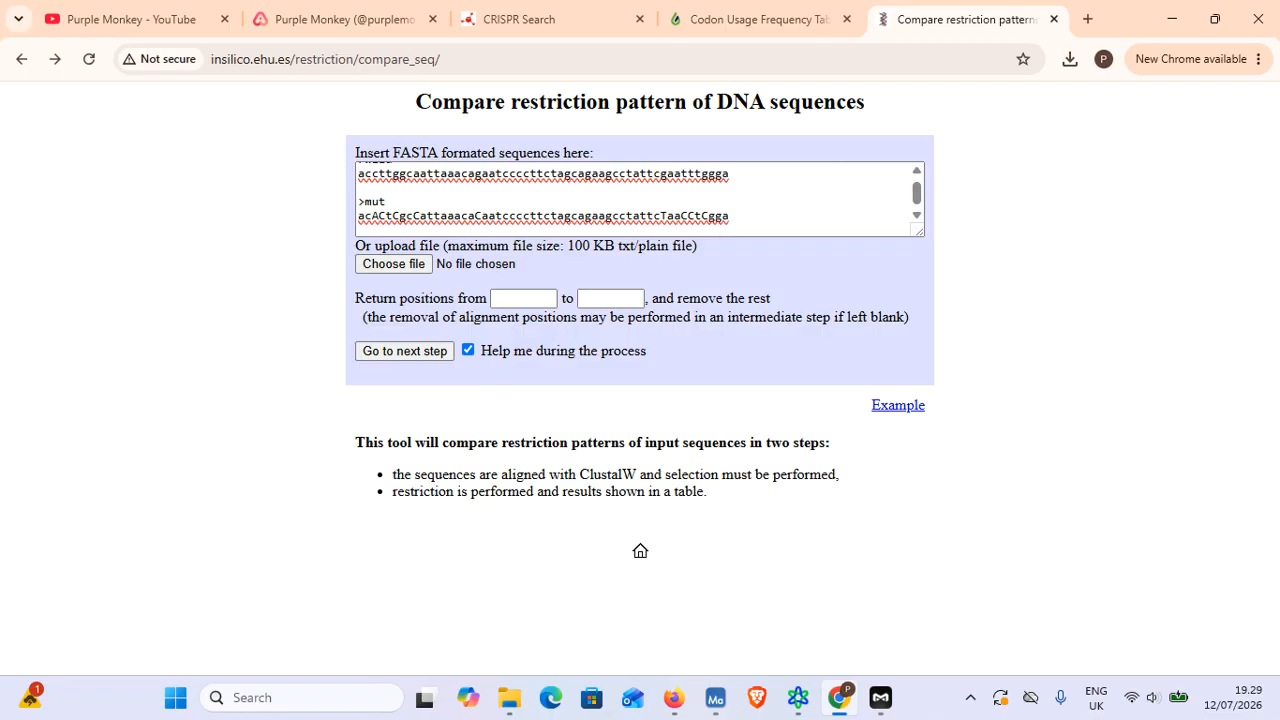
left_click(780, 205)
scroll(780, 205, "up", 1)
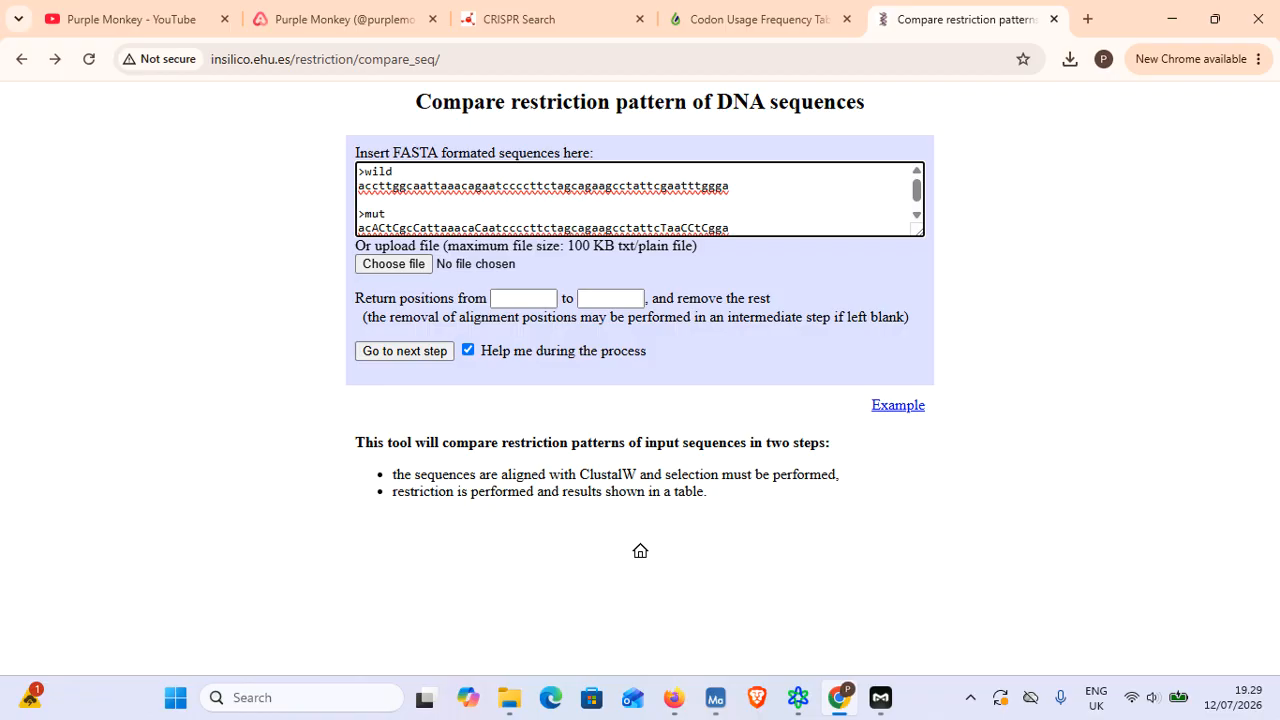
left_click(404, 350)
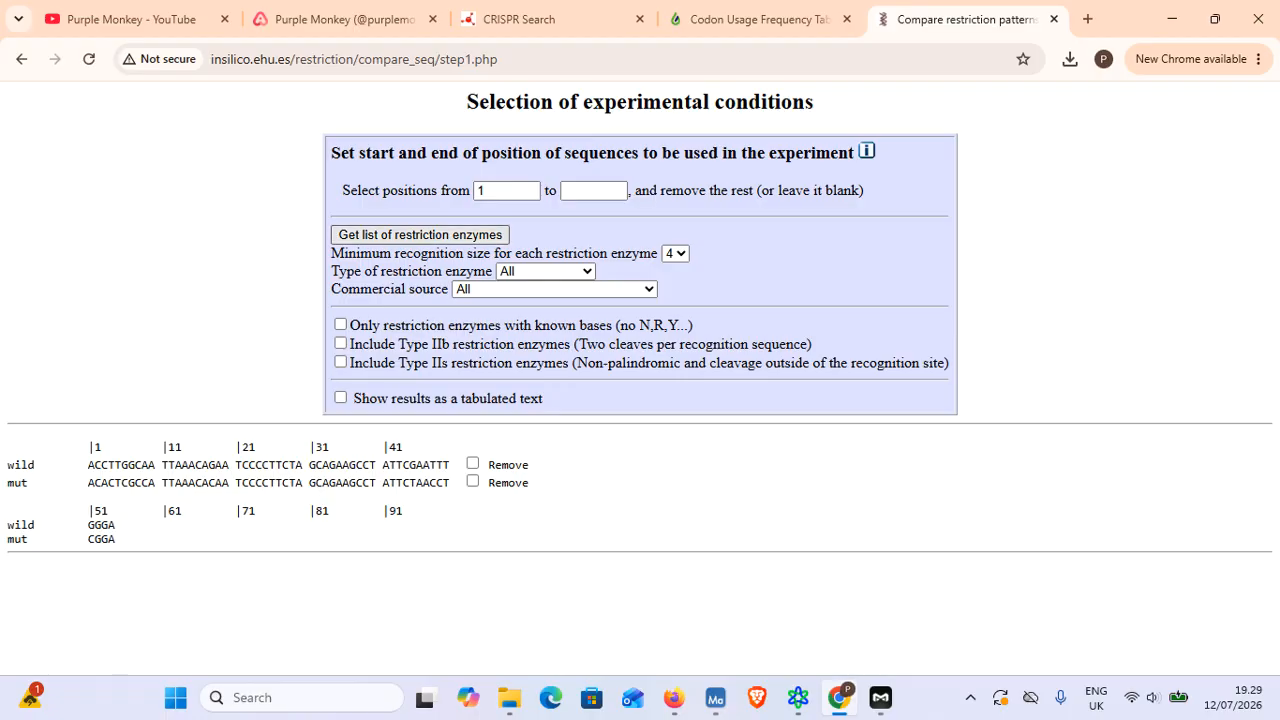
- Get the list of restriction enzymes with minimum recognition size 4 and examine the wild and mut cleavage positions
left_click(420, 234)
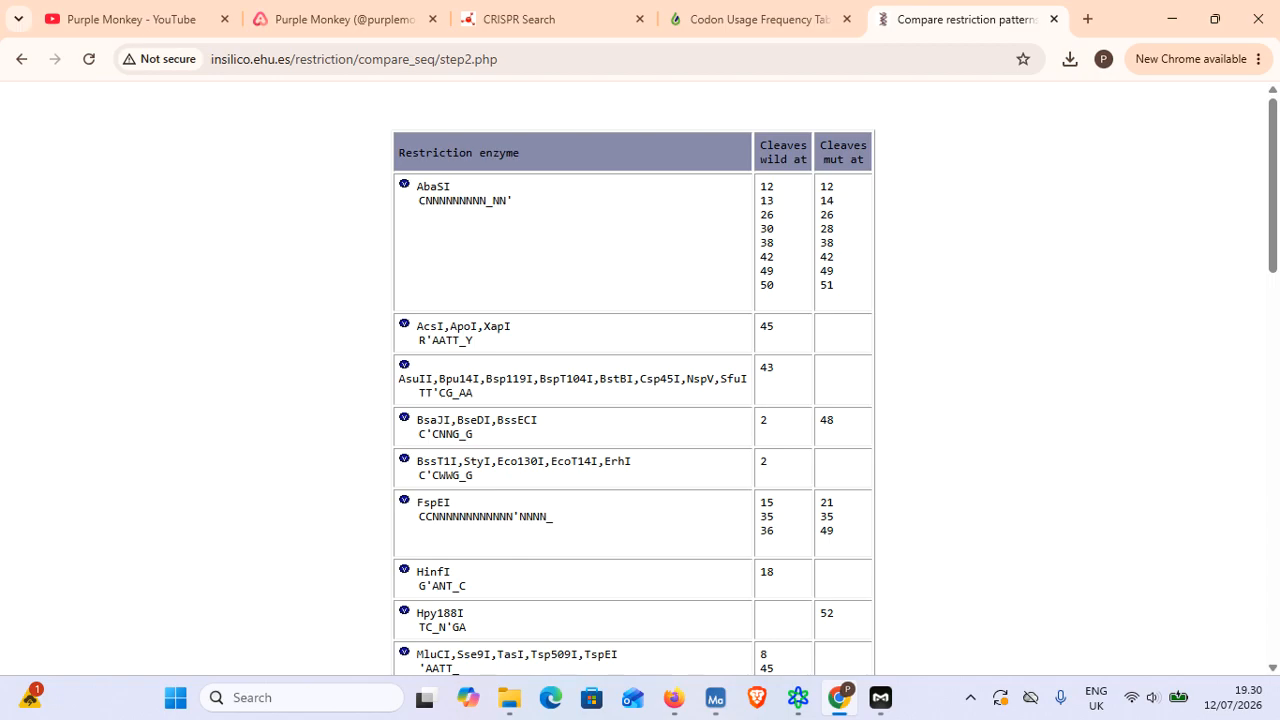
scroll(640, 380, "down", 1)
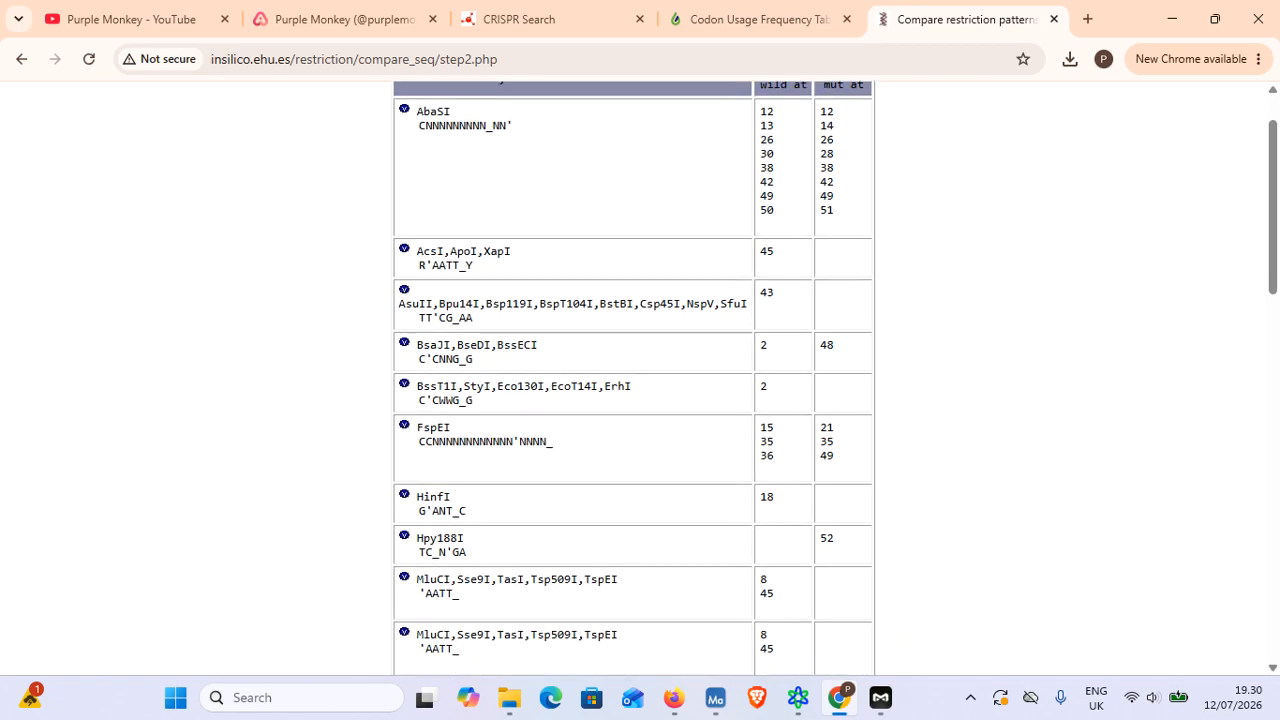
scroll(640, 380, "down", 3)
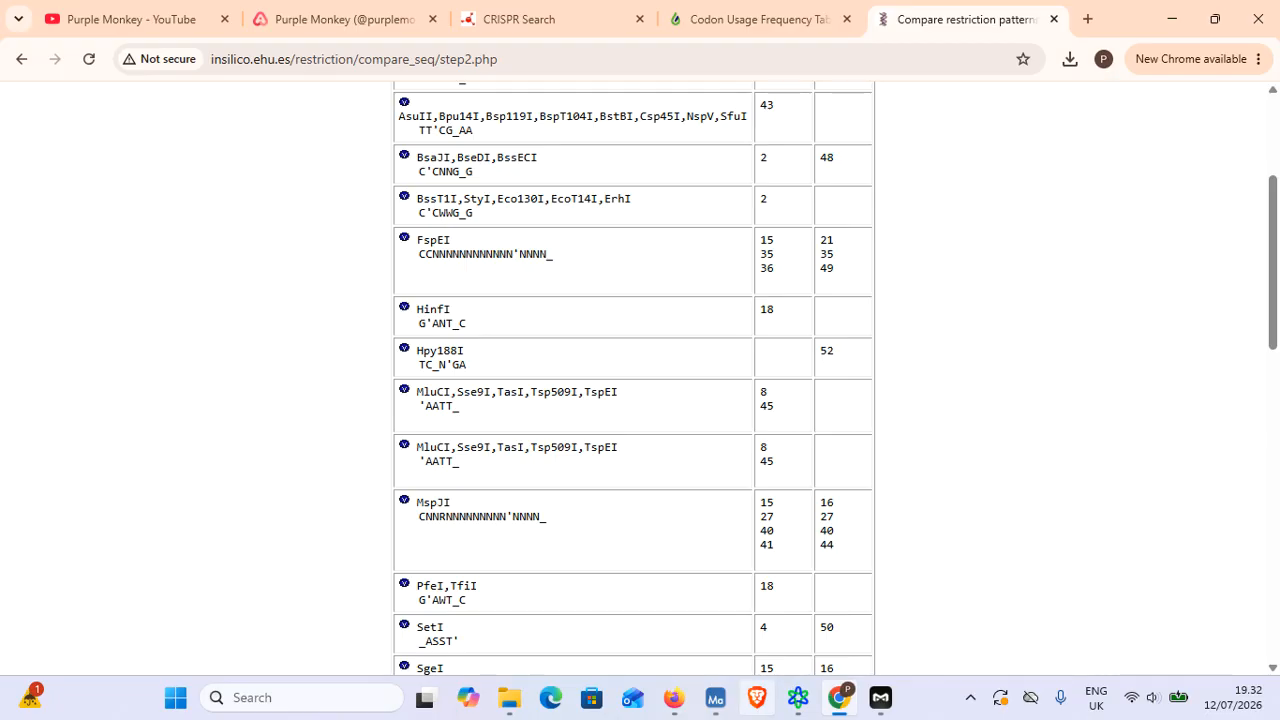
- Switch to CLC Main Workbench and show restriction sites on the modified EXON 3 sequence
left_click(715, 697)
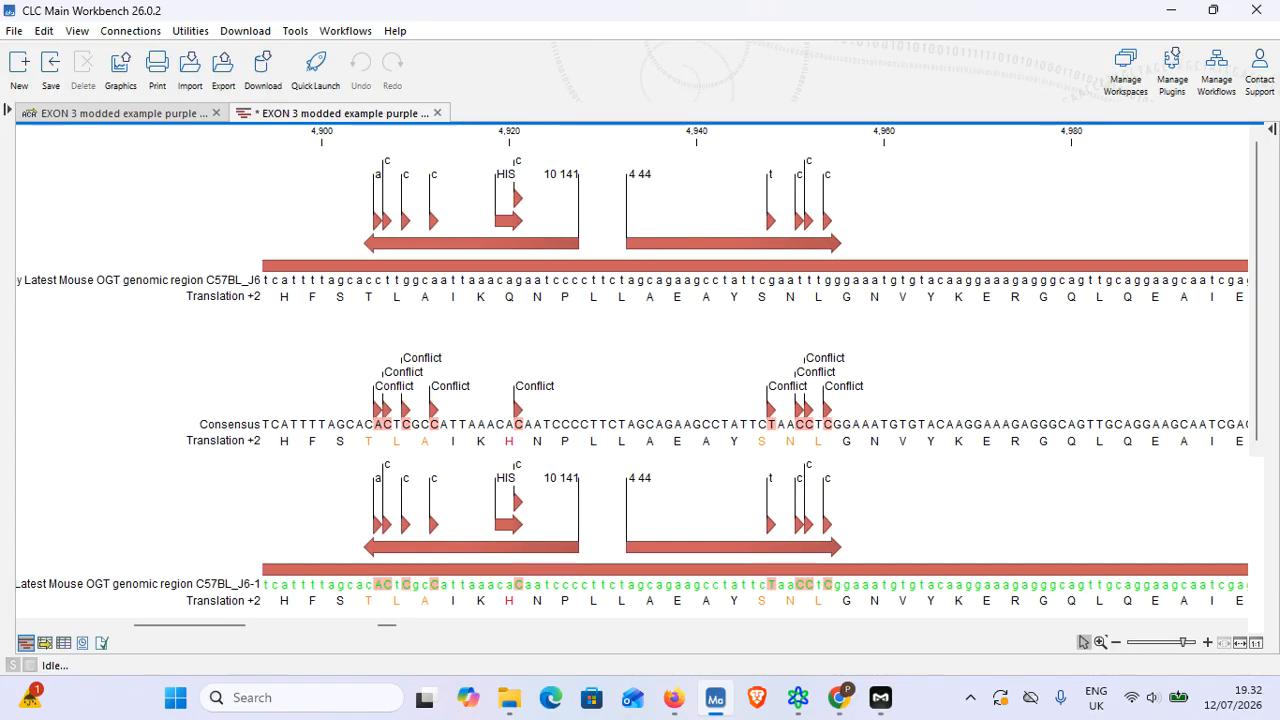
left_click(124, 113)
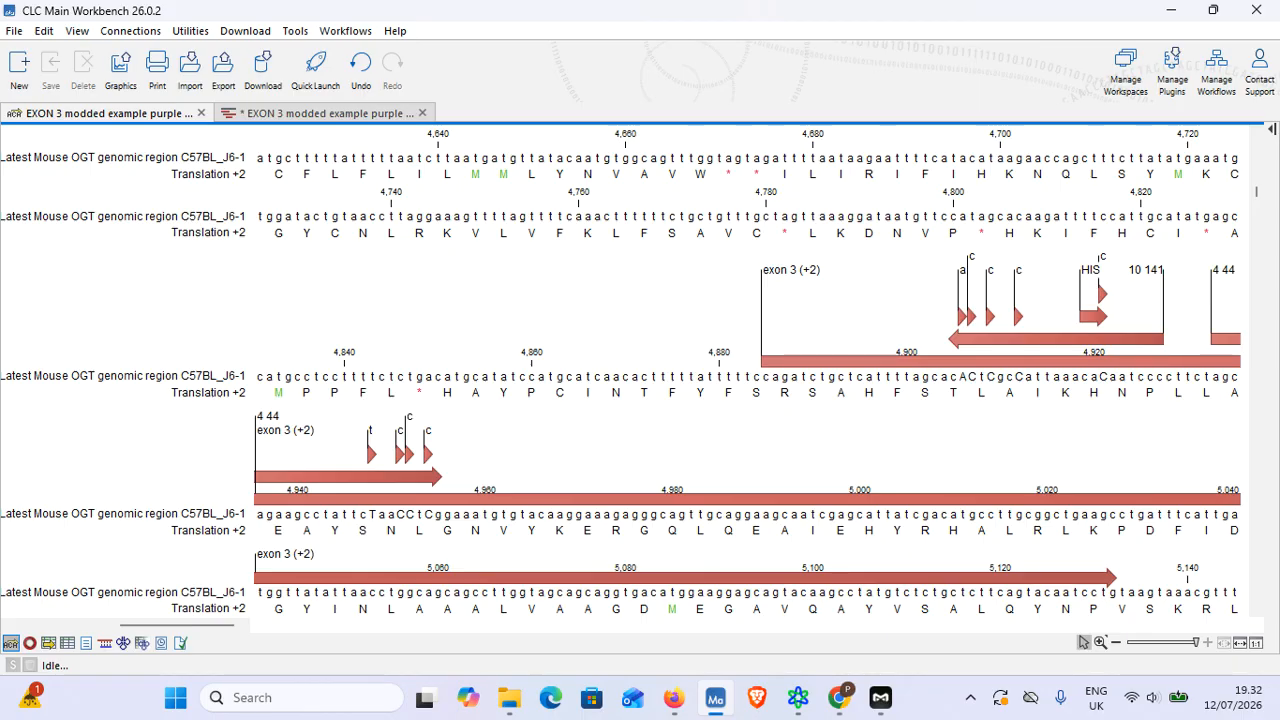
left_click(1272, 129)
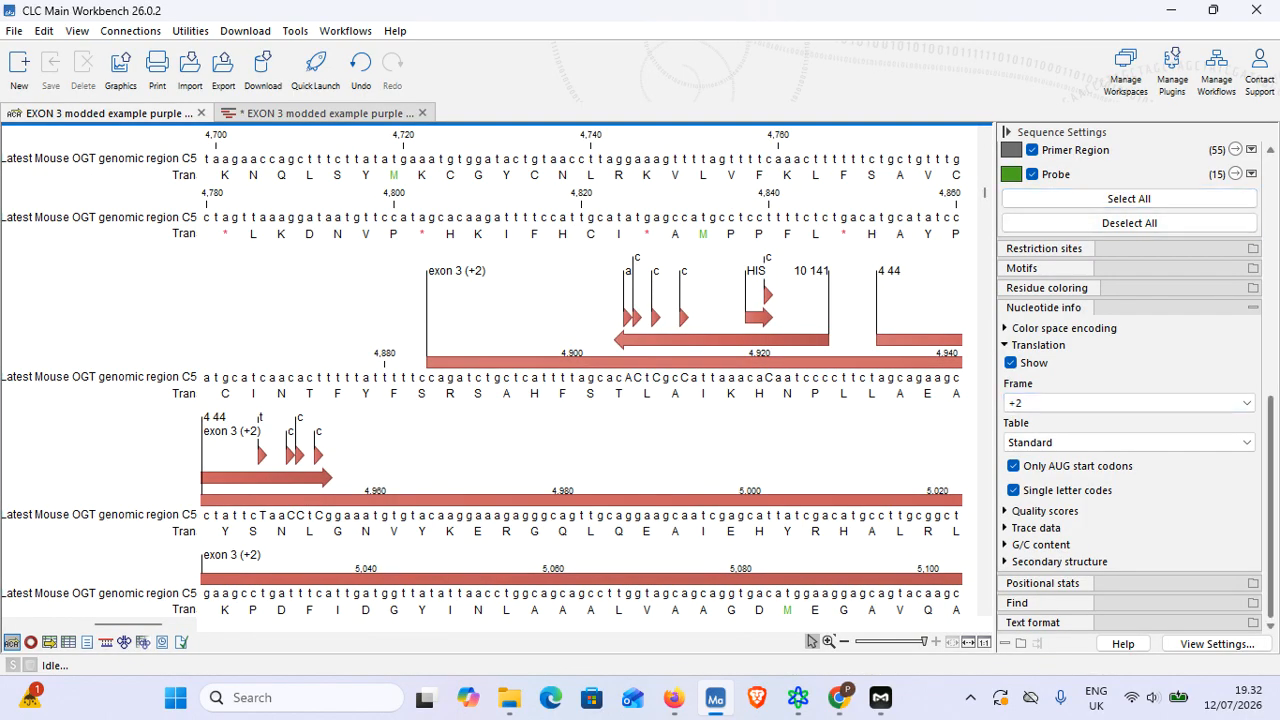
scroll(1128, 464, "up", 2)
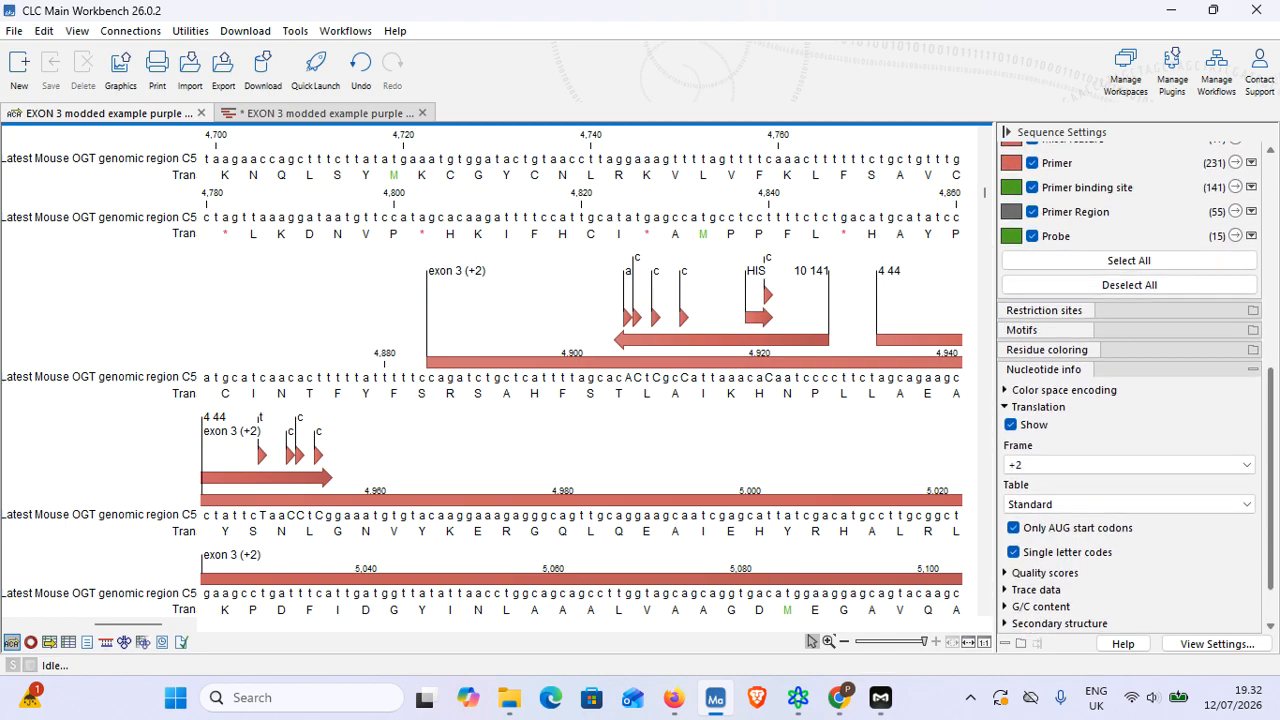
left_click(1044, 310)
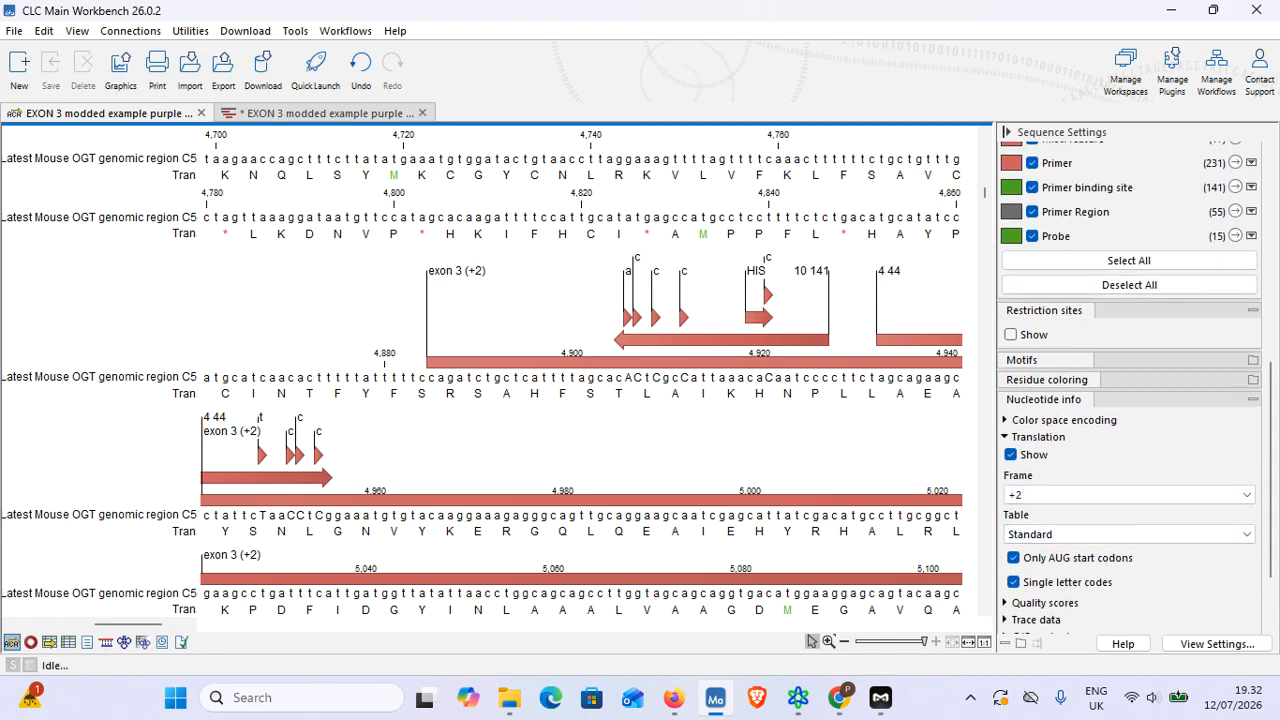
left_click(1011, 335)
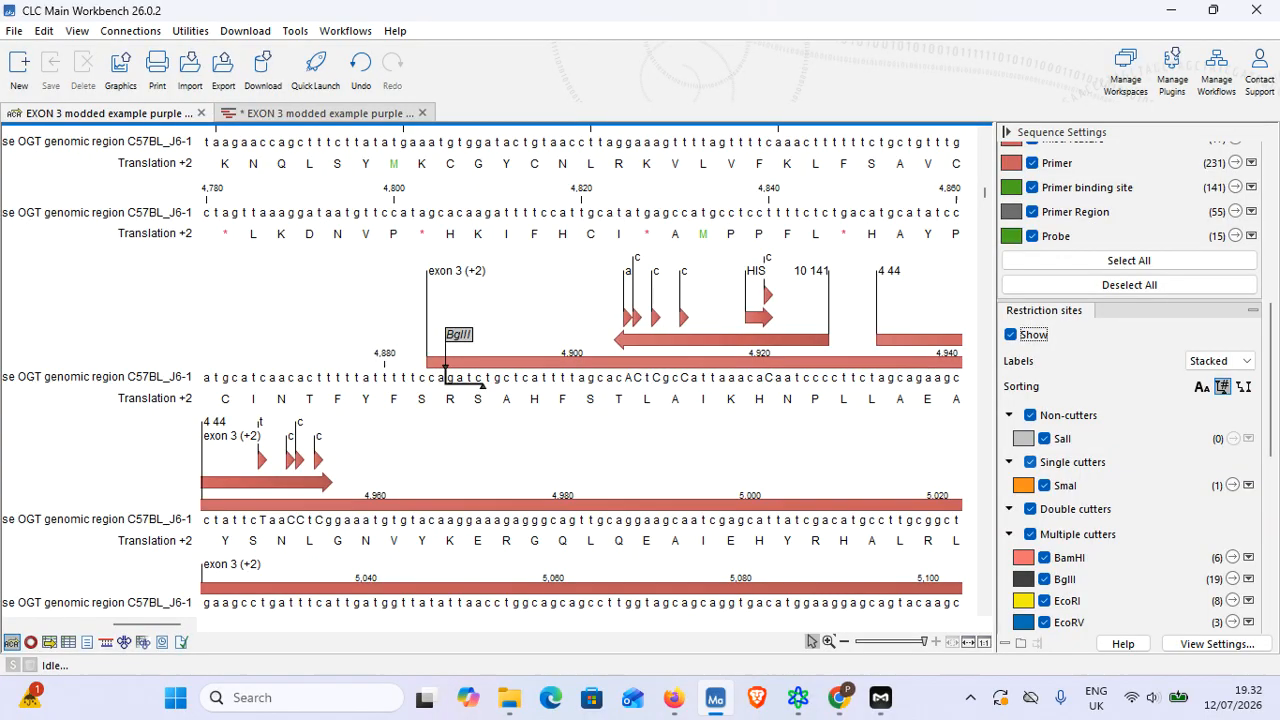
- Add the enzyme HinfI to the enzymes considered for the restriction sites
scroll(1190, 545, "down", 6)
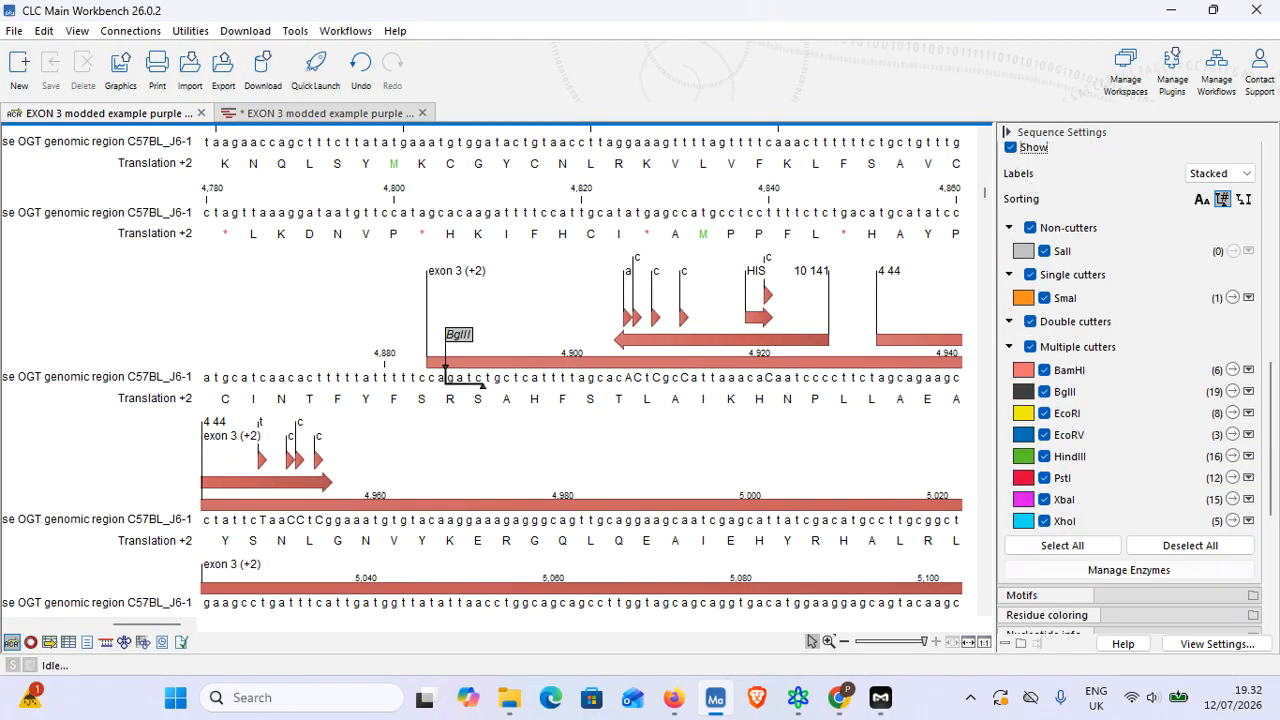
left_click(1129, 570)
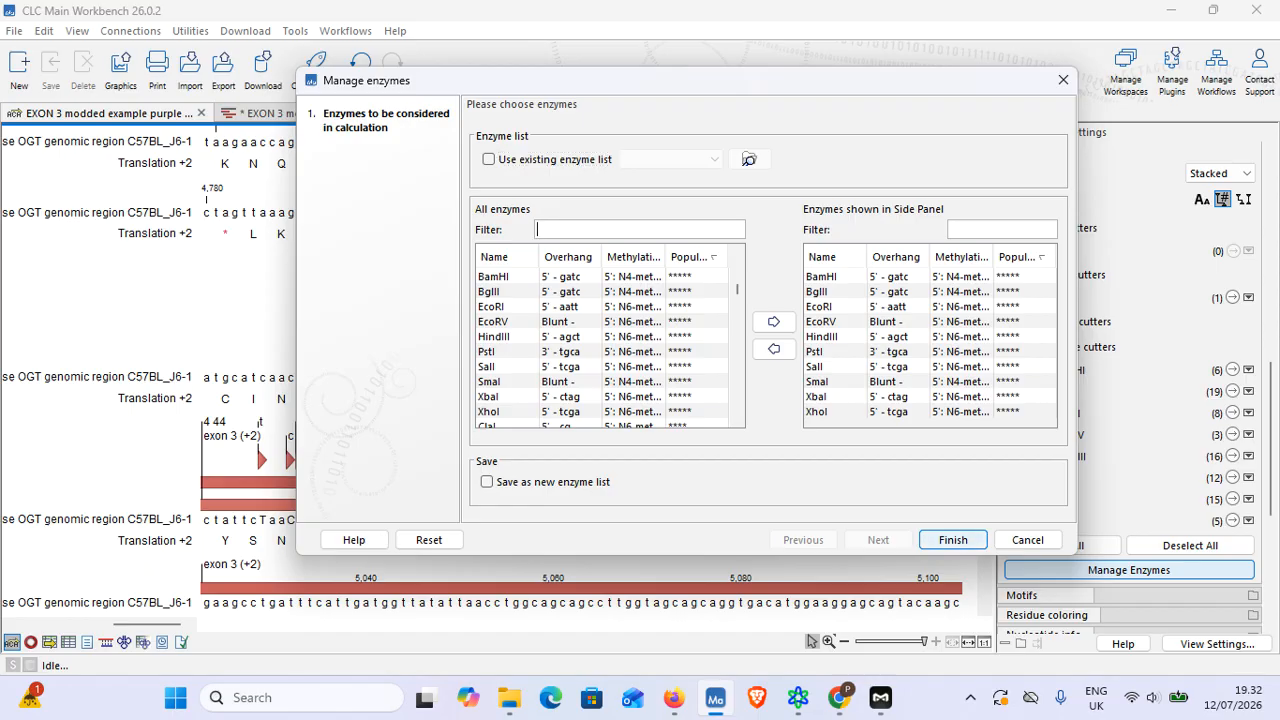
type("hinf")
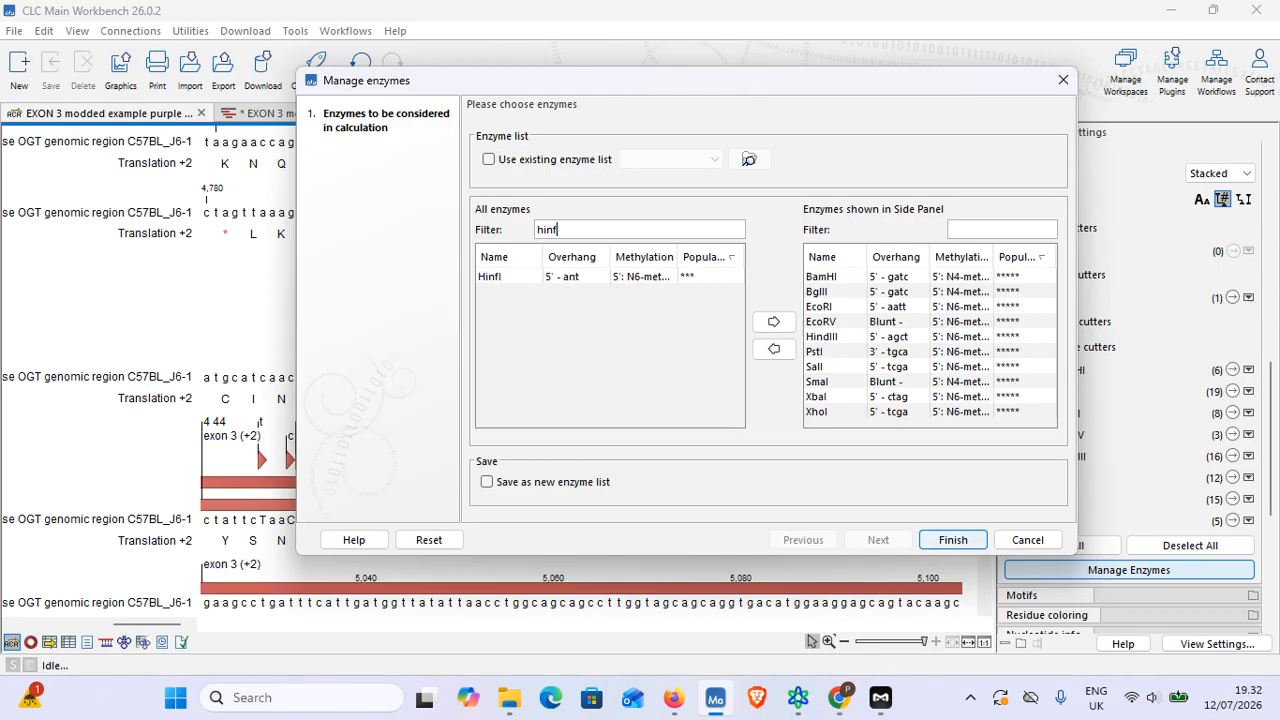
left_click(508, 276)
left_click(773, 321)
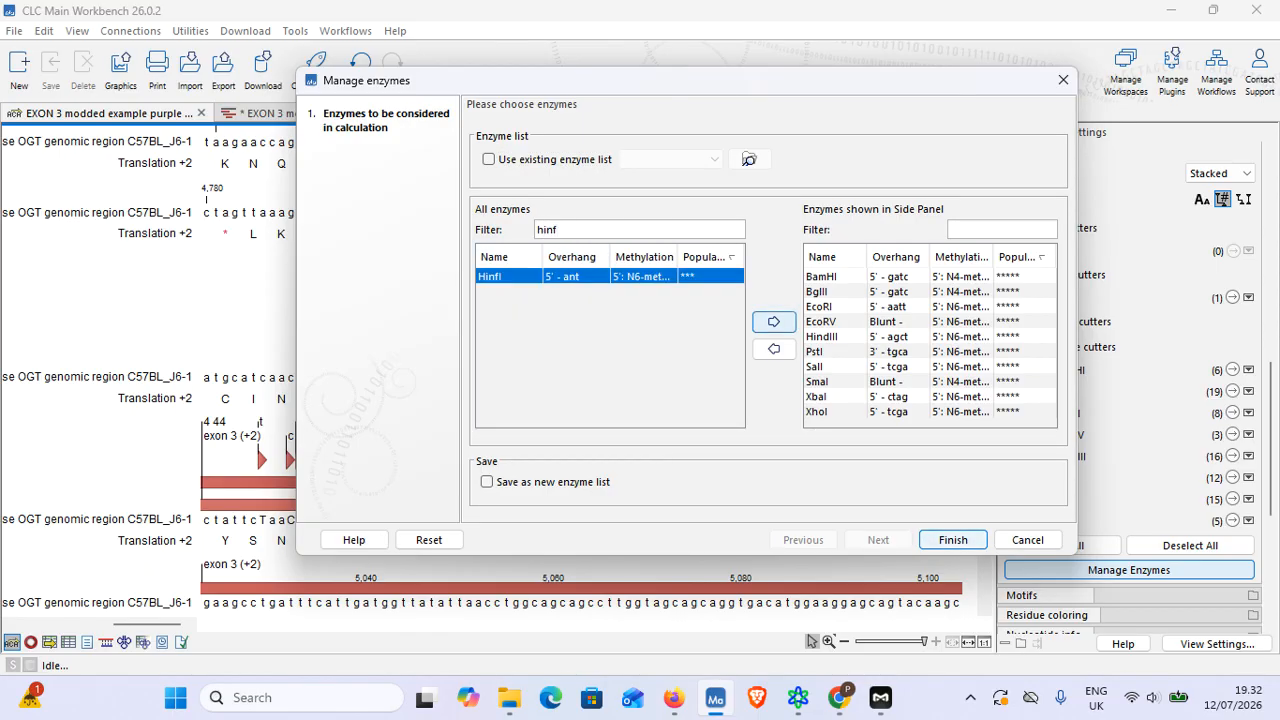
- Add Hpy188I to the enzymes shown and apply the enzyme selection
double_click(547, 230)
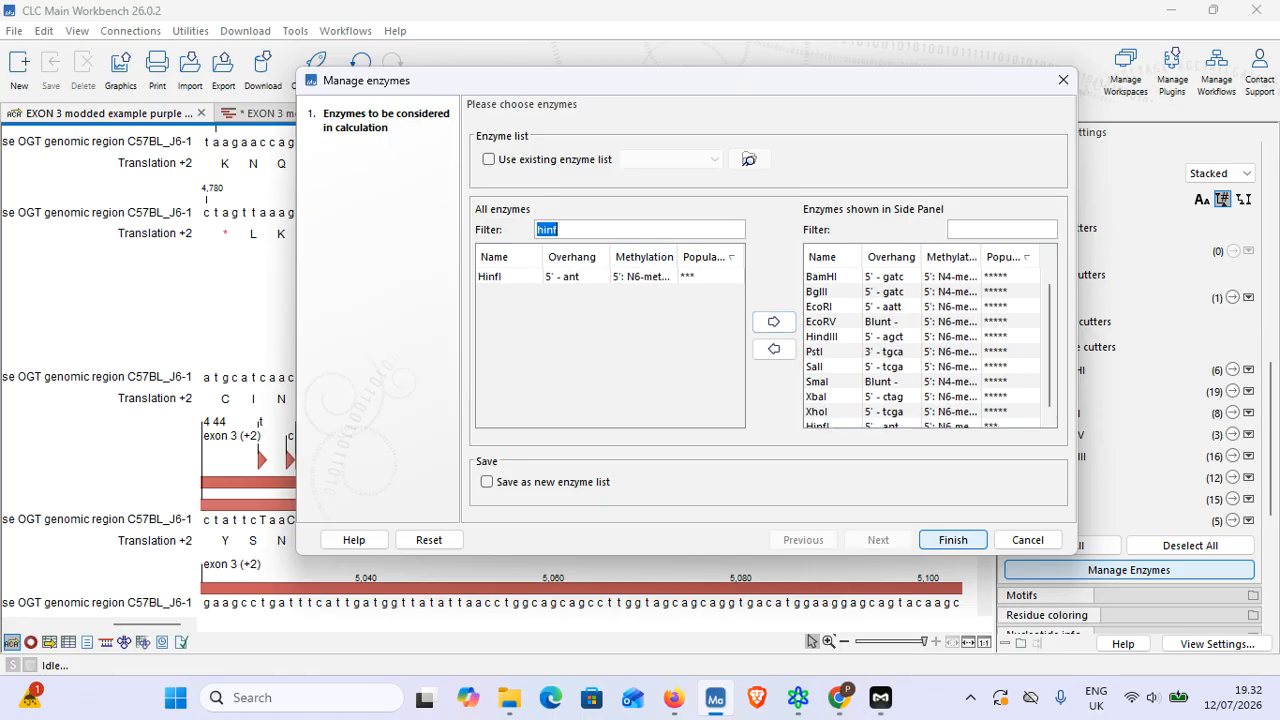
type("hpy")
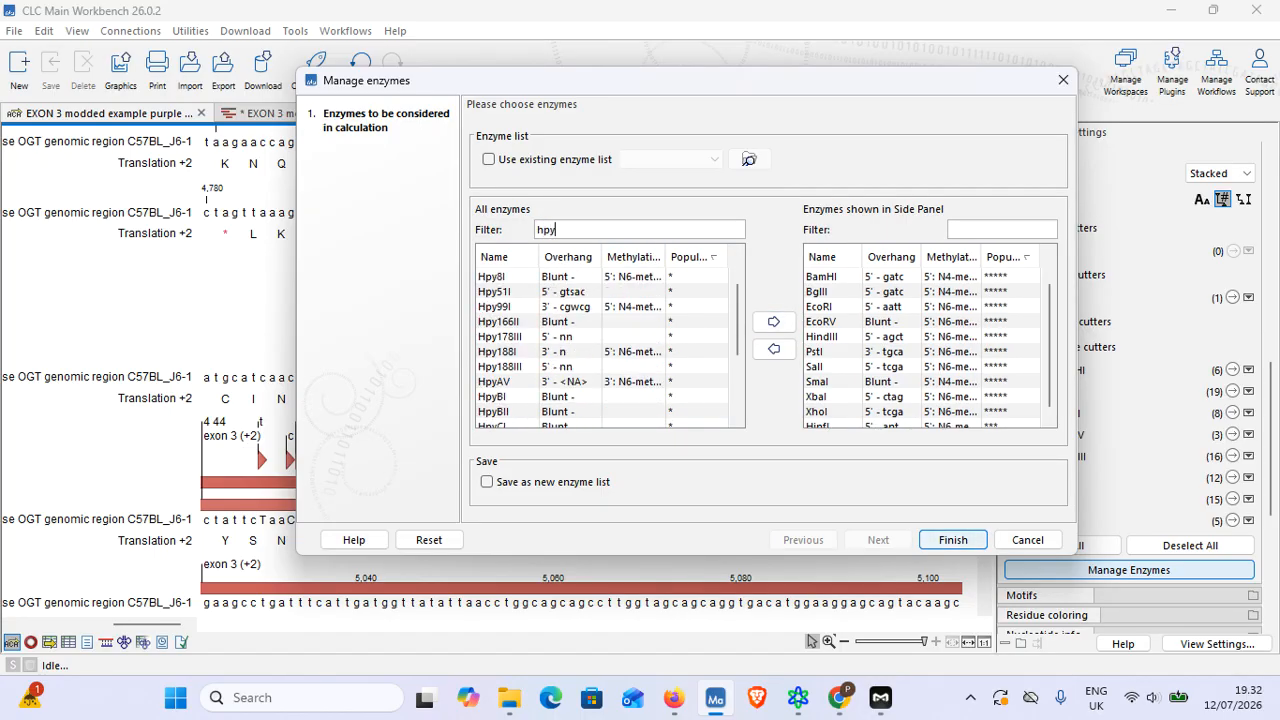
type("188")
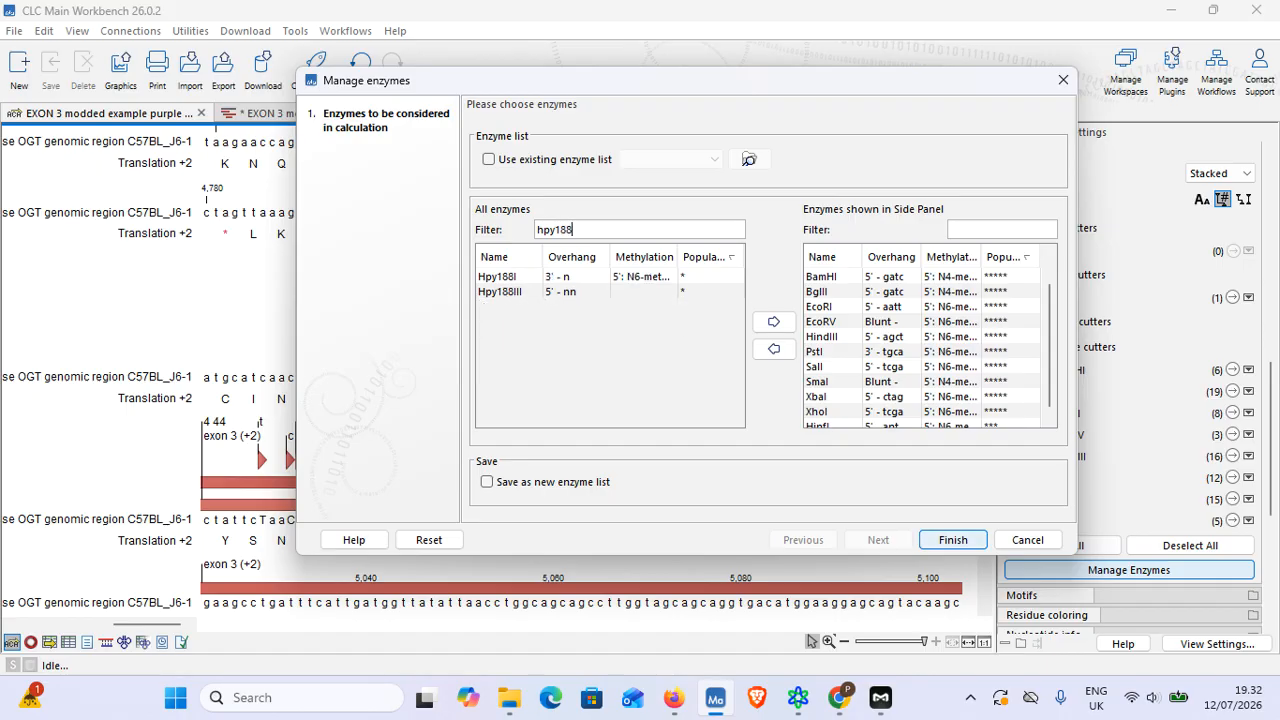
left_click(498, 277)
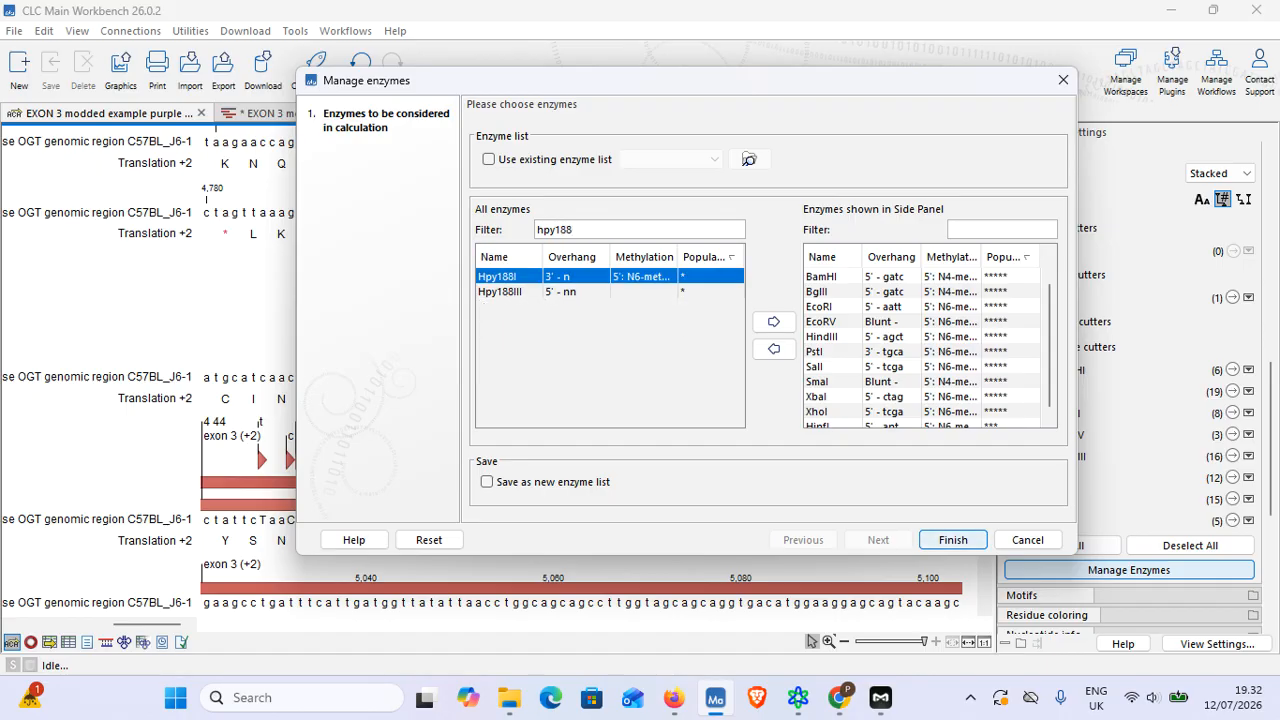
left_click(773, 321)
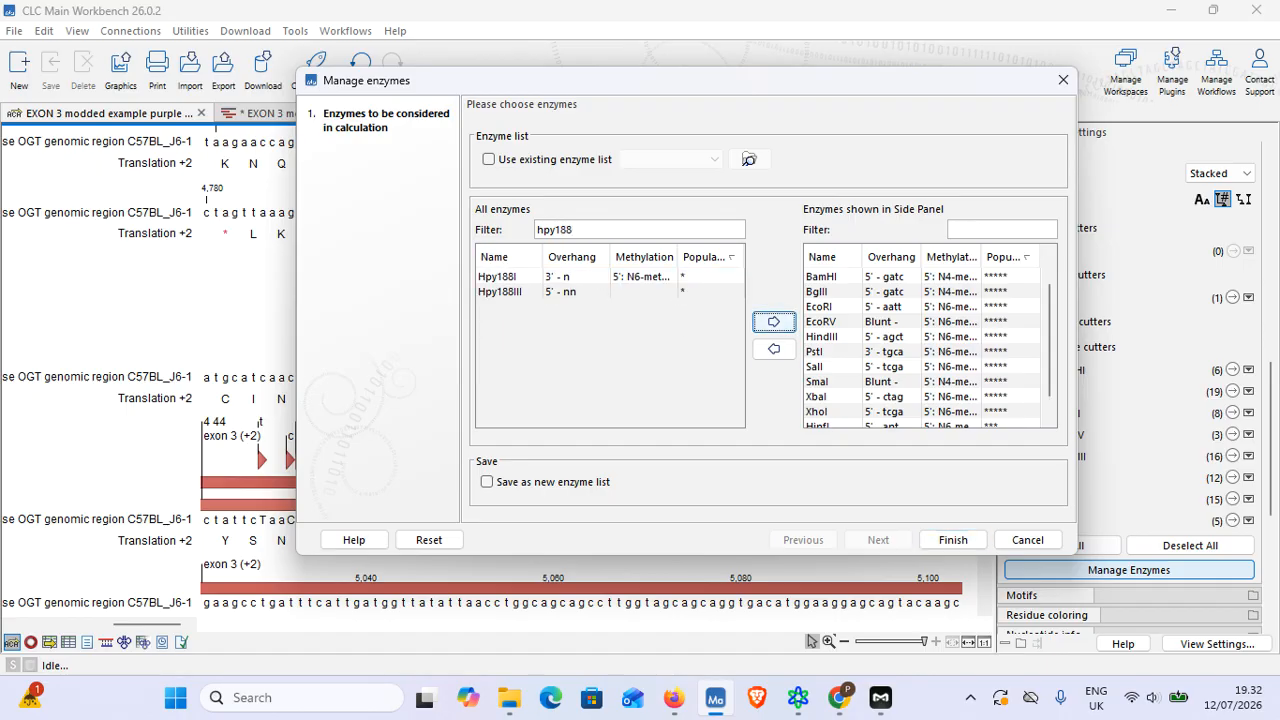
left_click(953, 539)
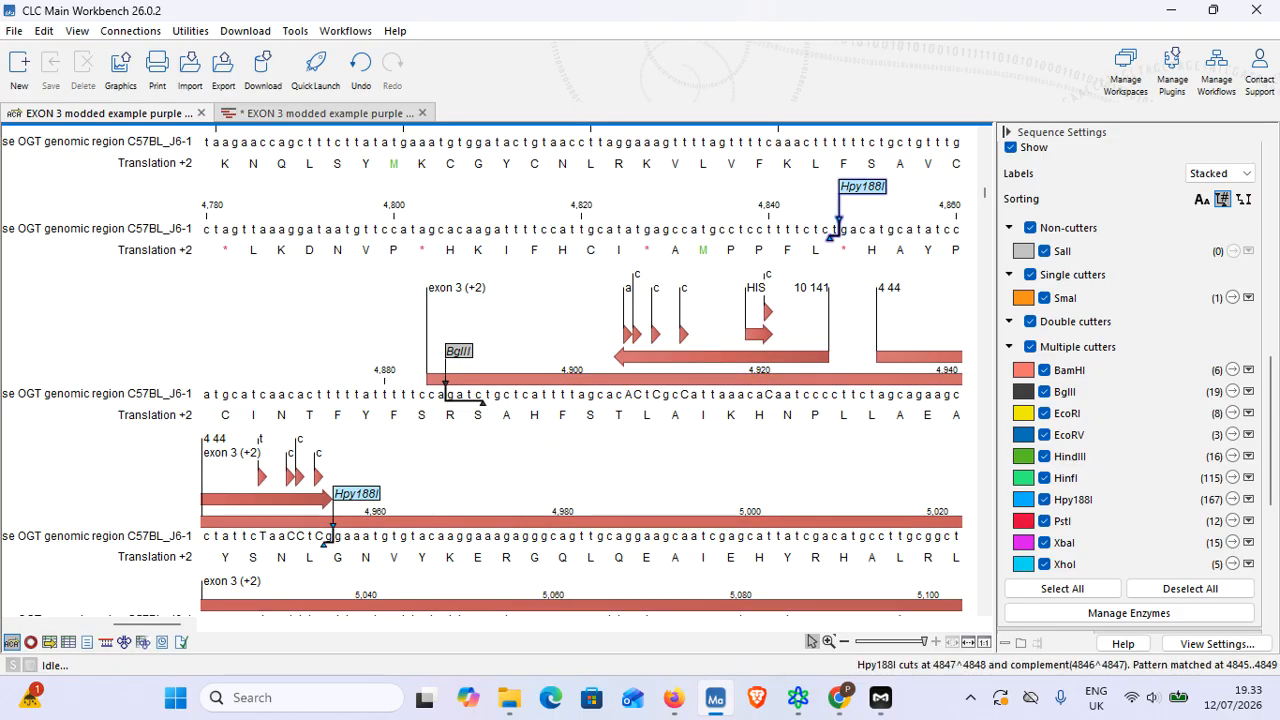
- Measure the two Hpy188I fragments on either side of the Hpy188I cut site within exon 3
left_click_drag(838, 228, 333, 536)
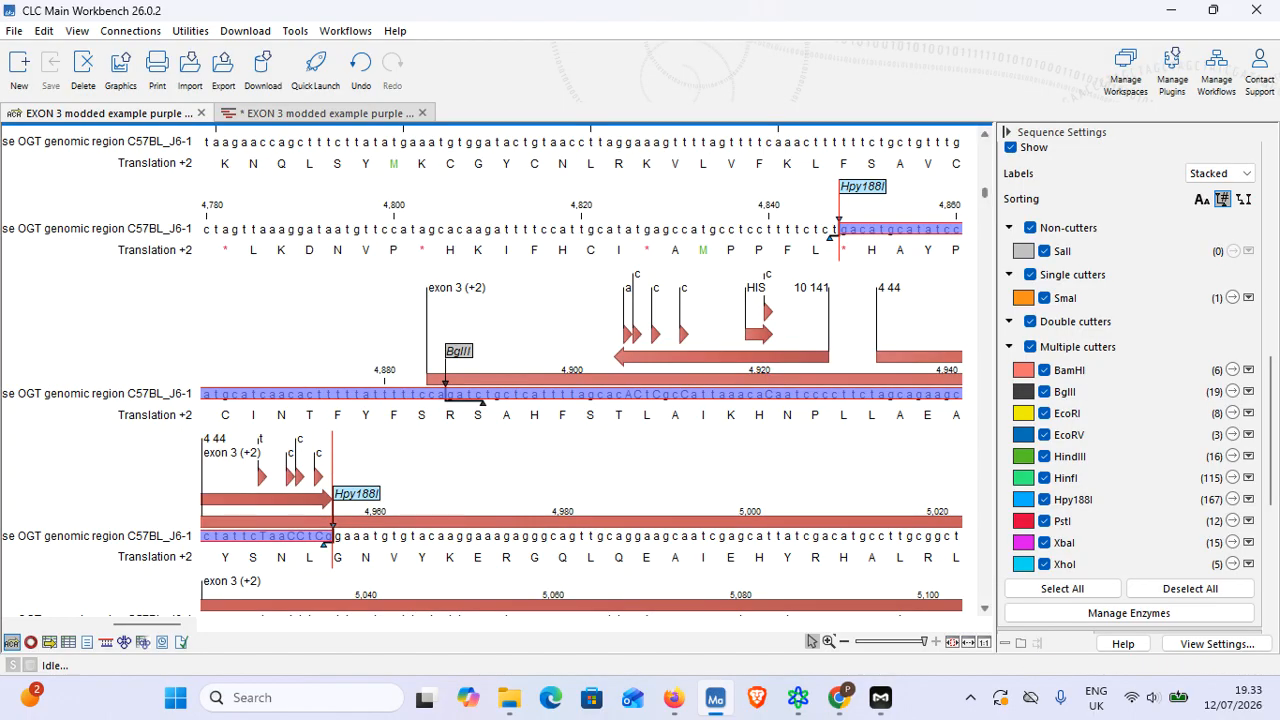
left_click(700, 460)
scroll(700, 460, "down", 4)
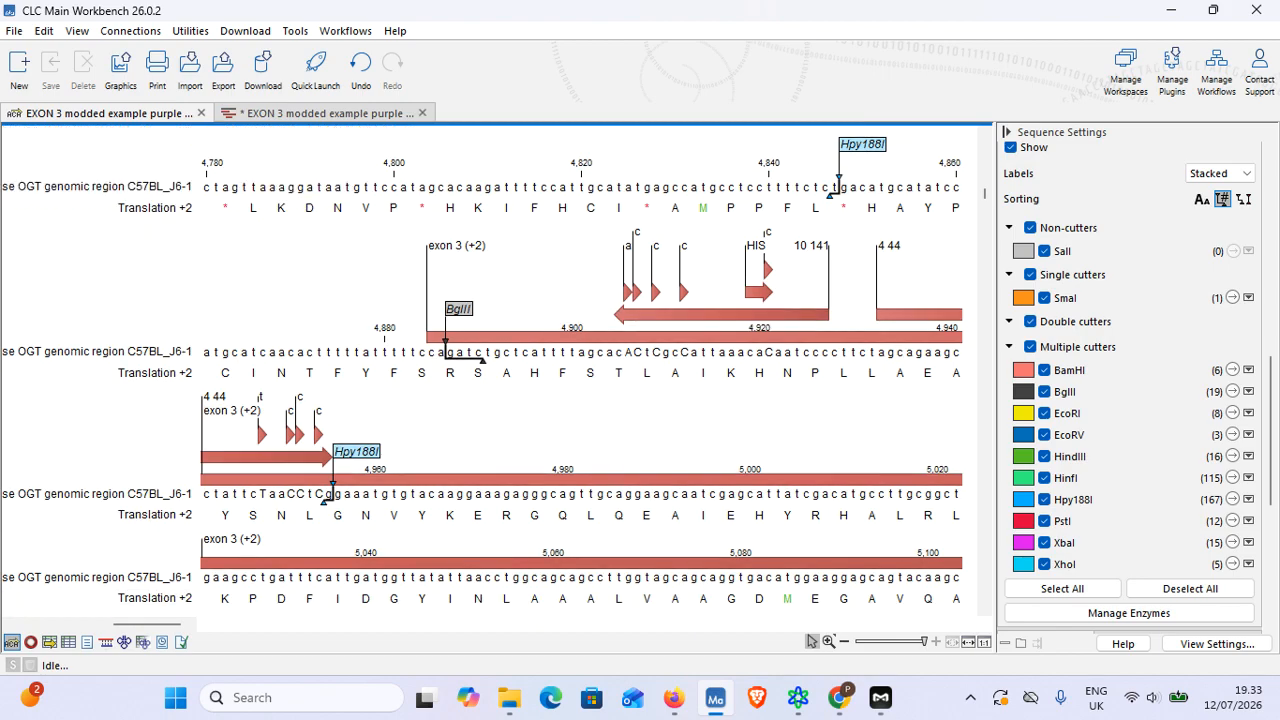
scroll(483, 370, "down", 6)
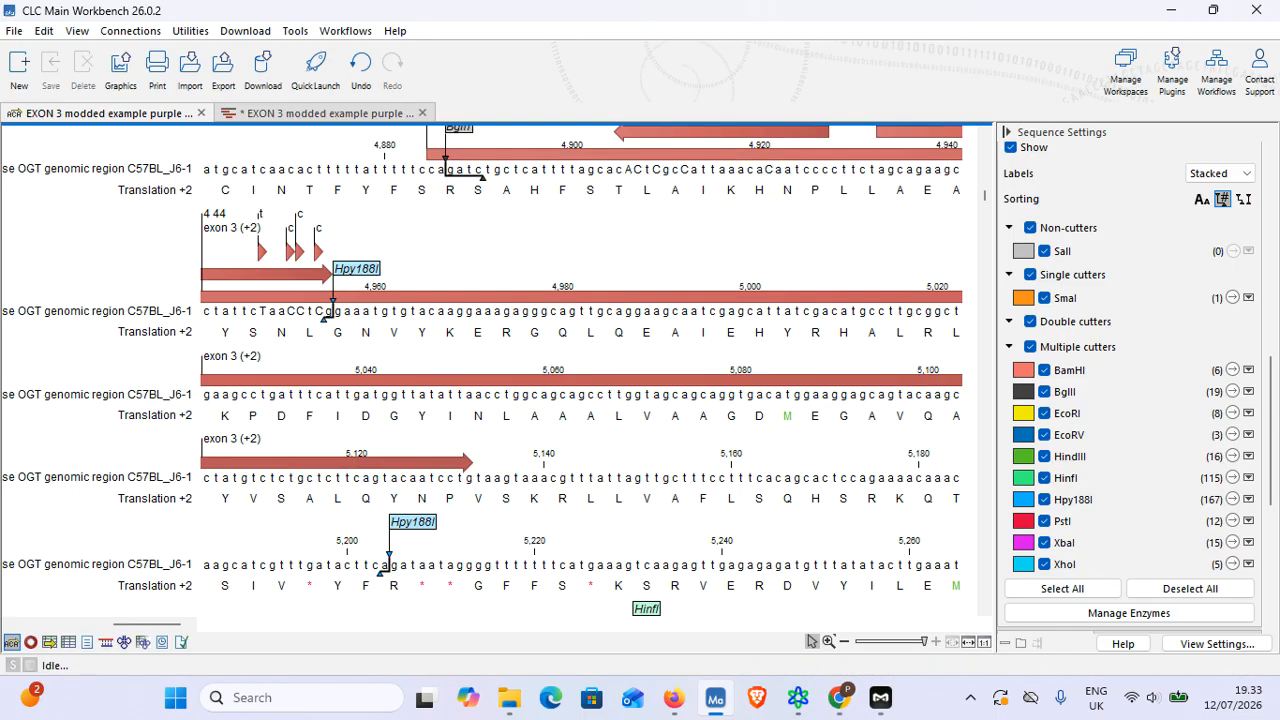
left_click_drag(380, 565, 202, 394)
left_click_drag(328, 313, 333, 313)
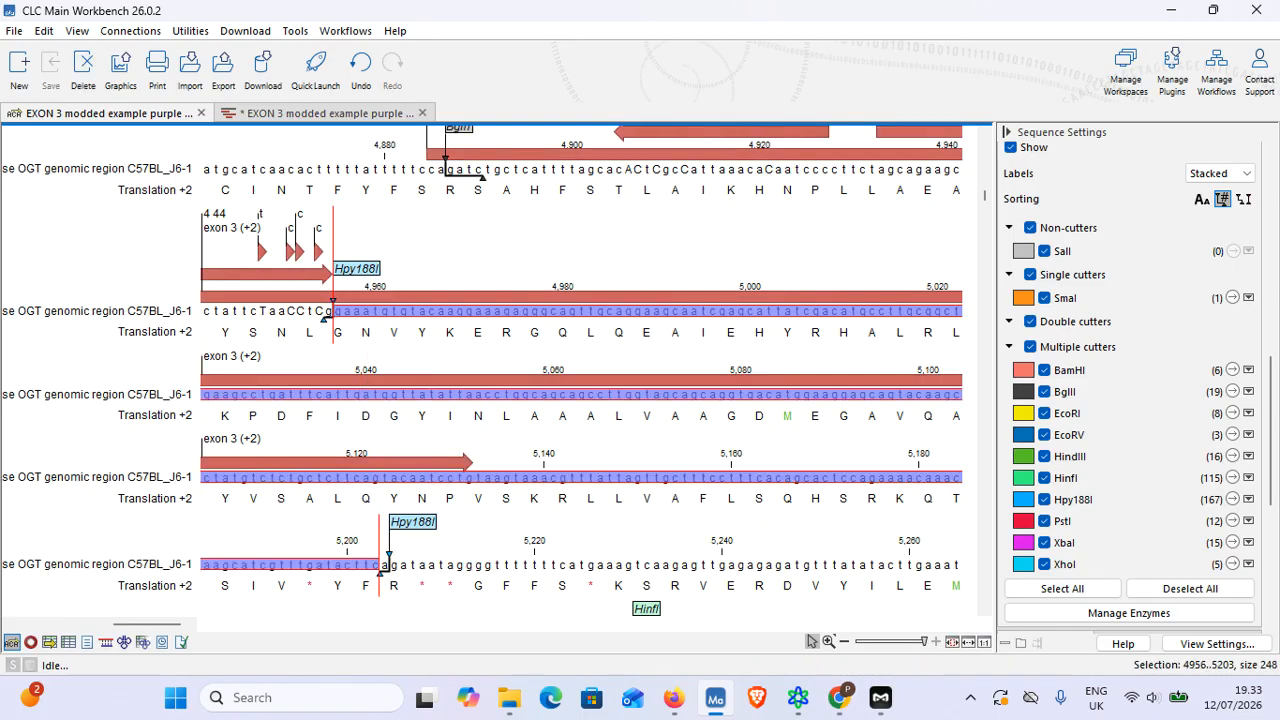
left_click(333, 313)
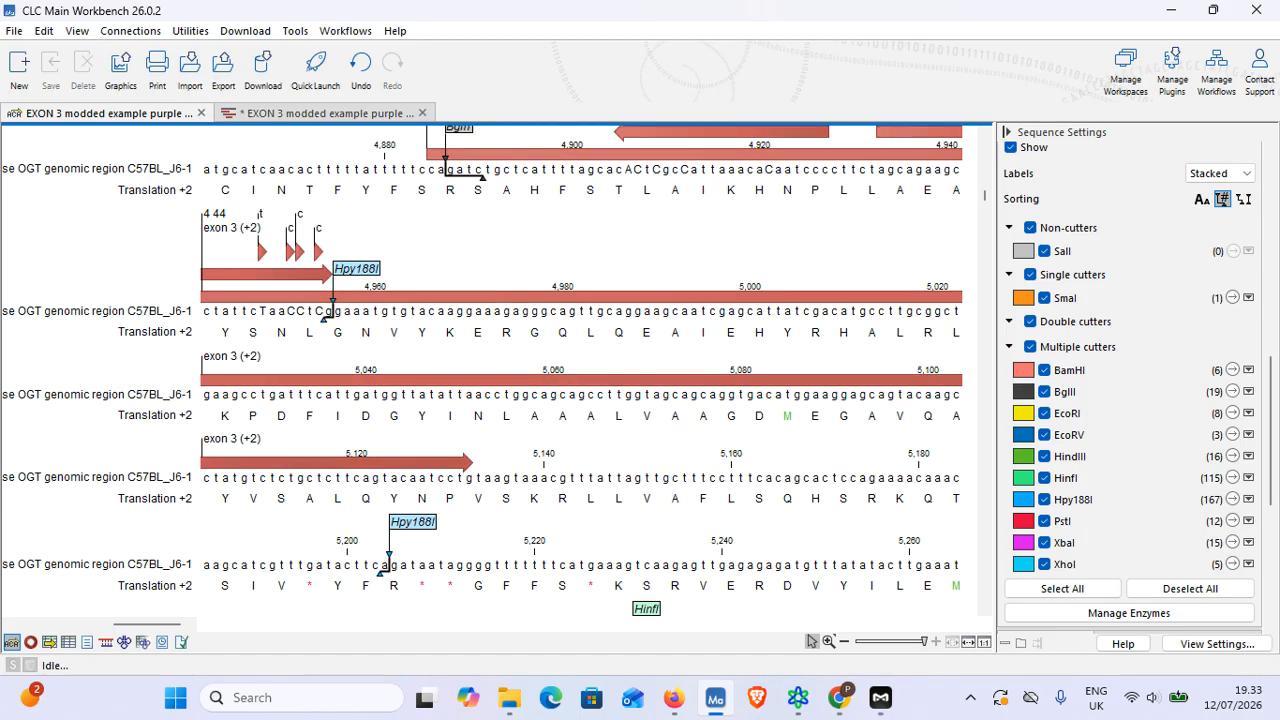
- Measure the whole fragment between the Hpy188I sites flanking exon 3 and check the cut position inside exon 3
scroll(483, 370, "up", 1)
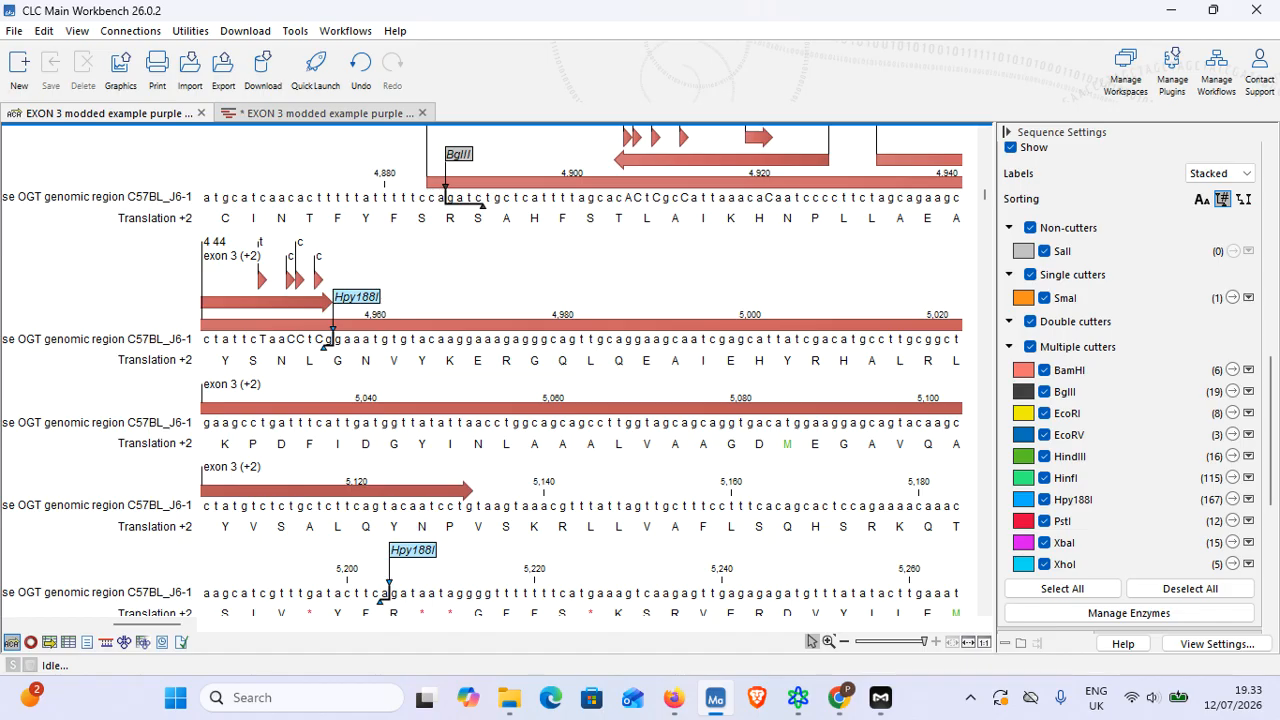
left_click_drag(389, 592, 839, 265)
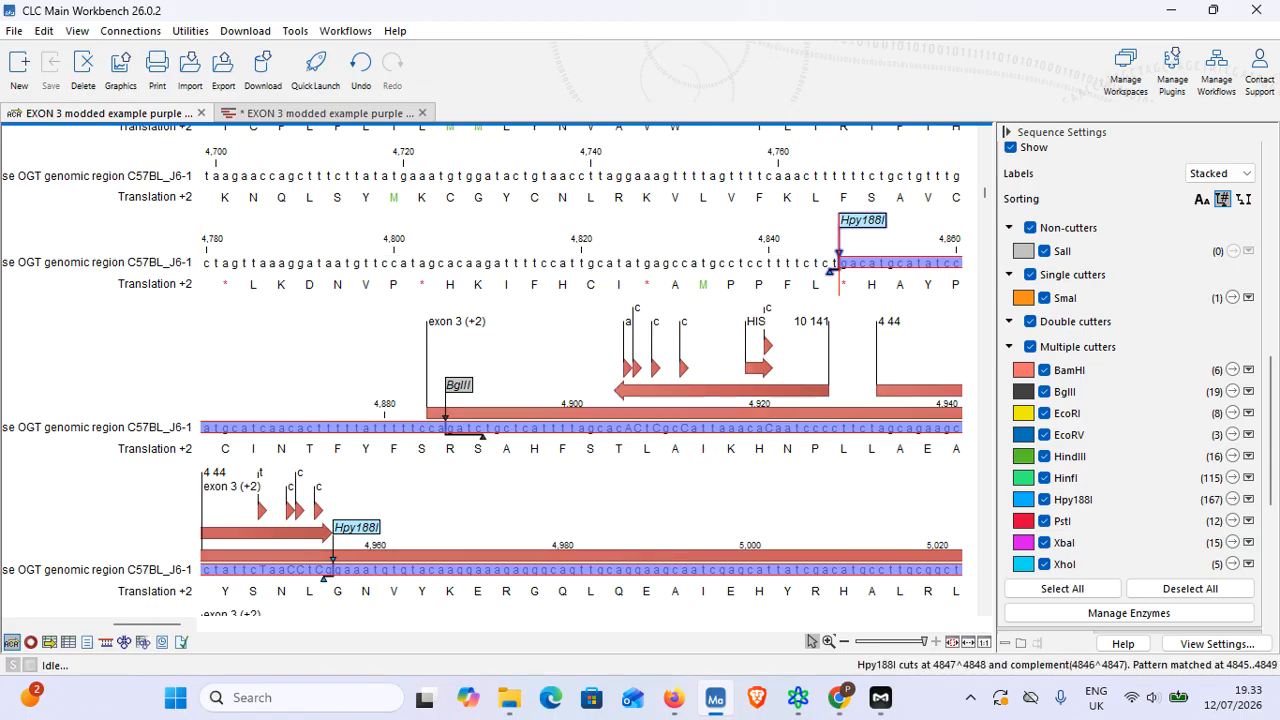
mouse_move(831, 270)
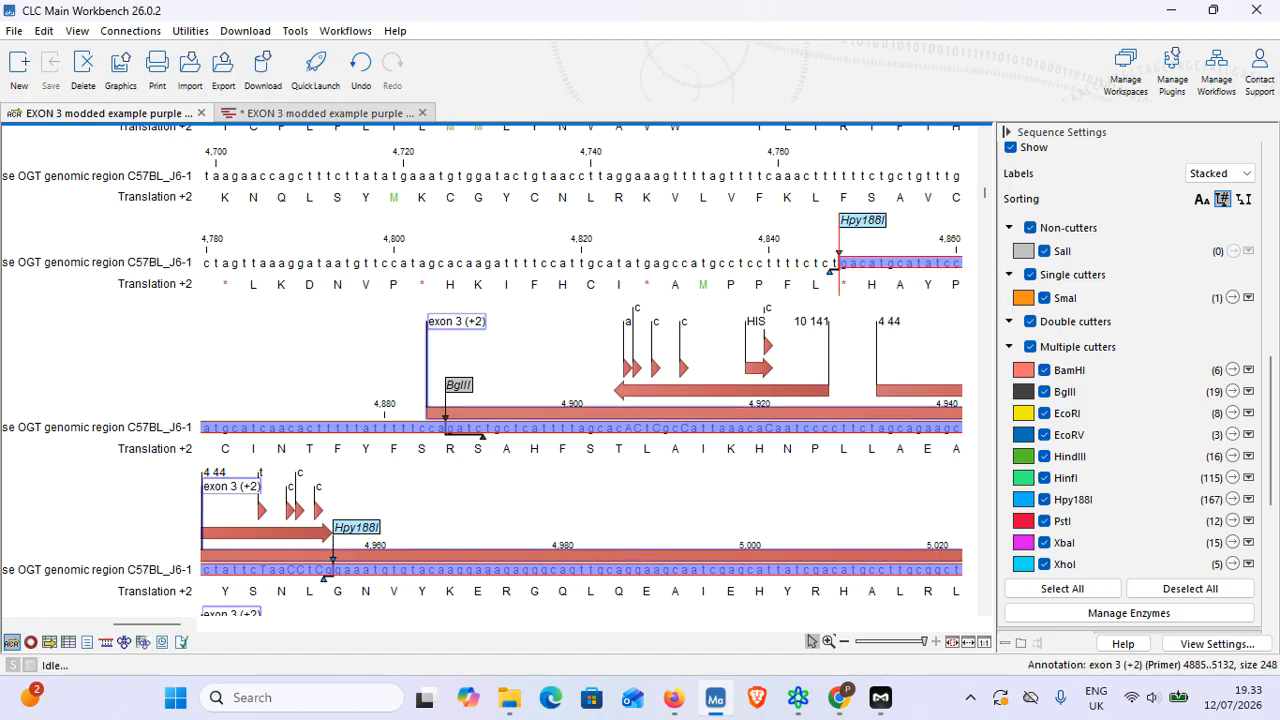
mouse_move(324, 574)
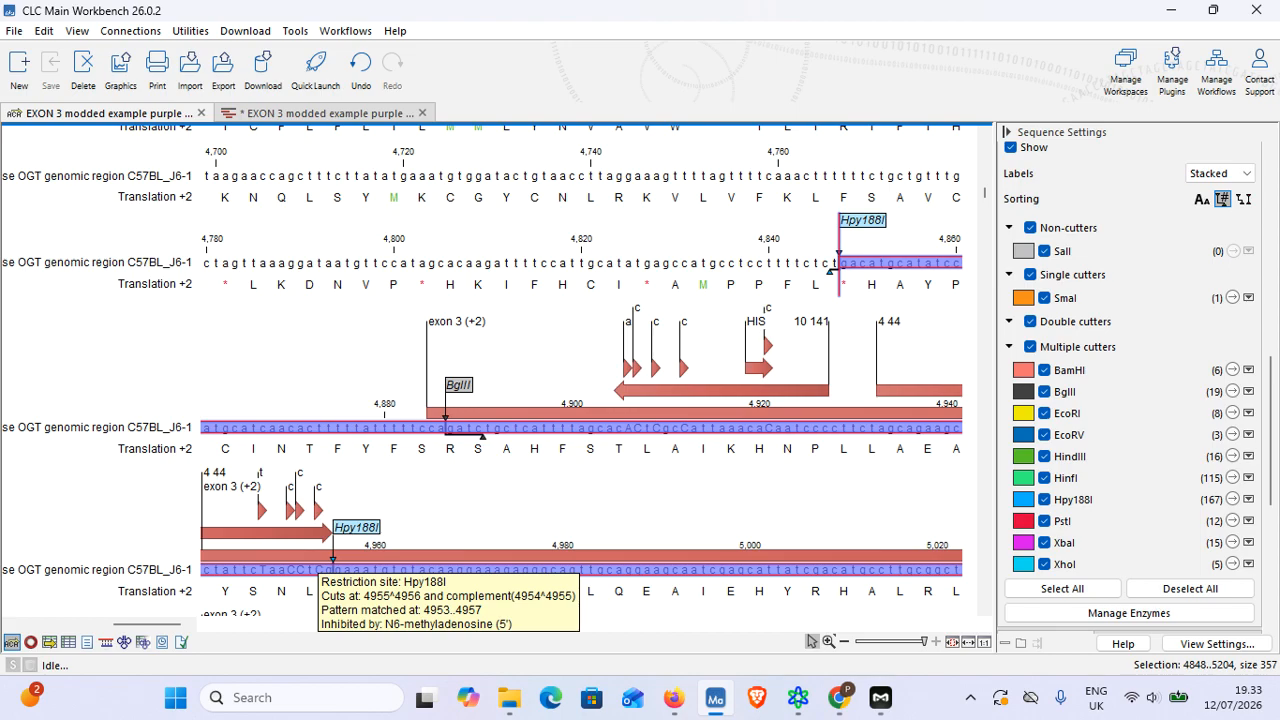
left_click(331, 572)
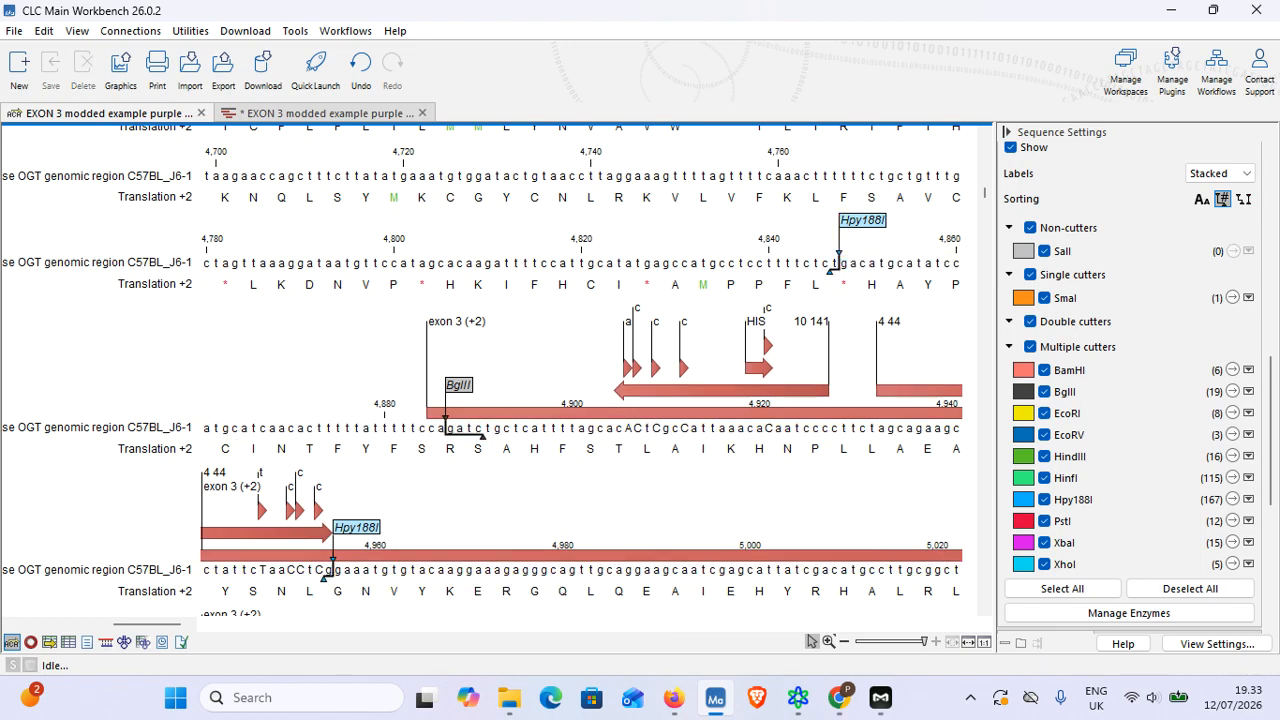
- Select the sequence from the HinfI site upstream of exon 3 to the nearest Hpy188I site before exon 3
scroll(328, 574, "up", 5)
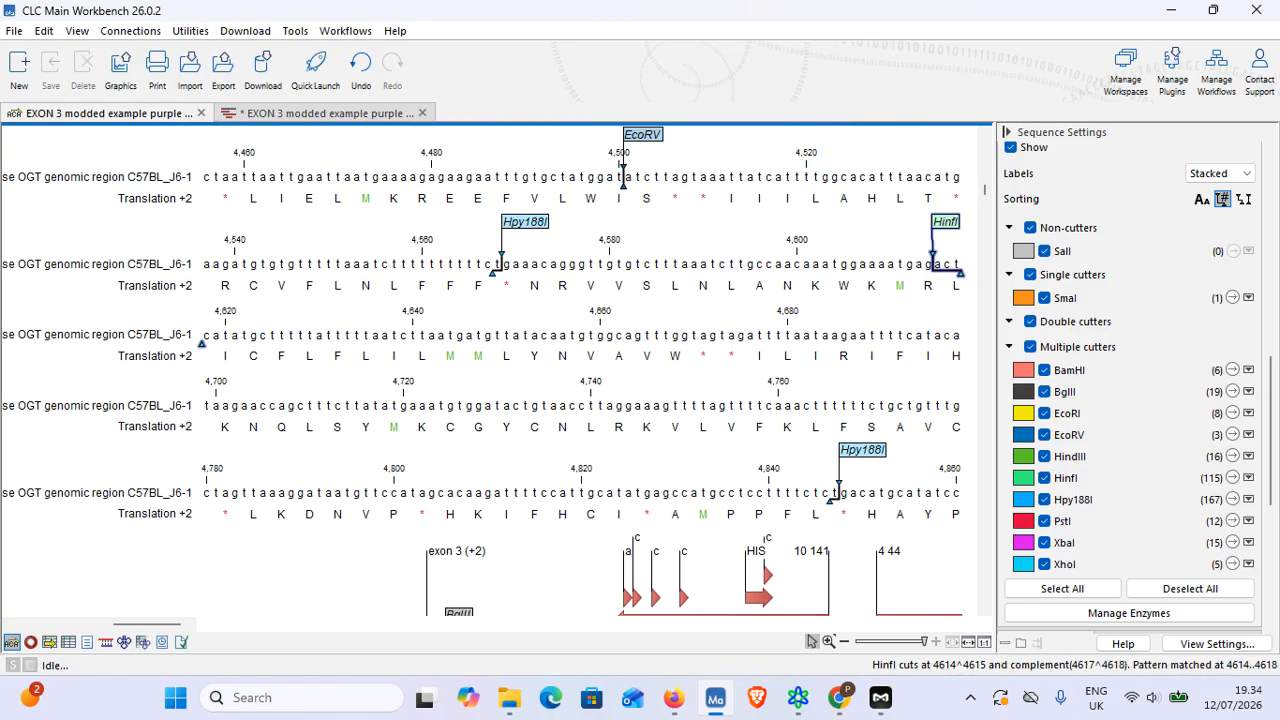
left_click_drag(943, 264, 838, 492)
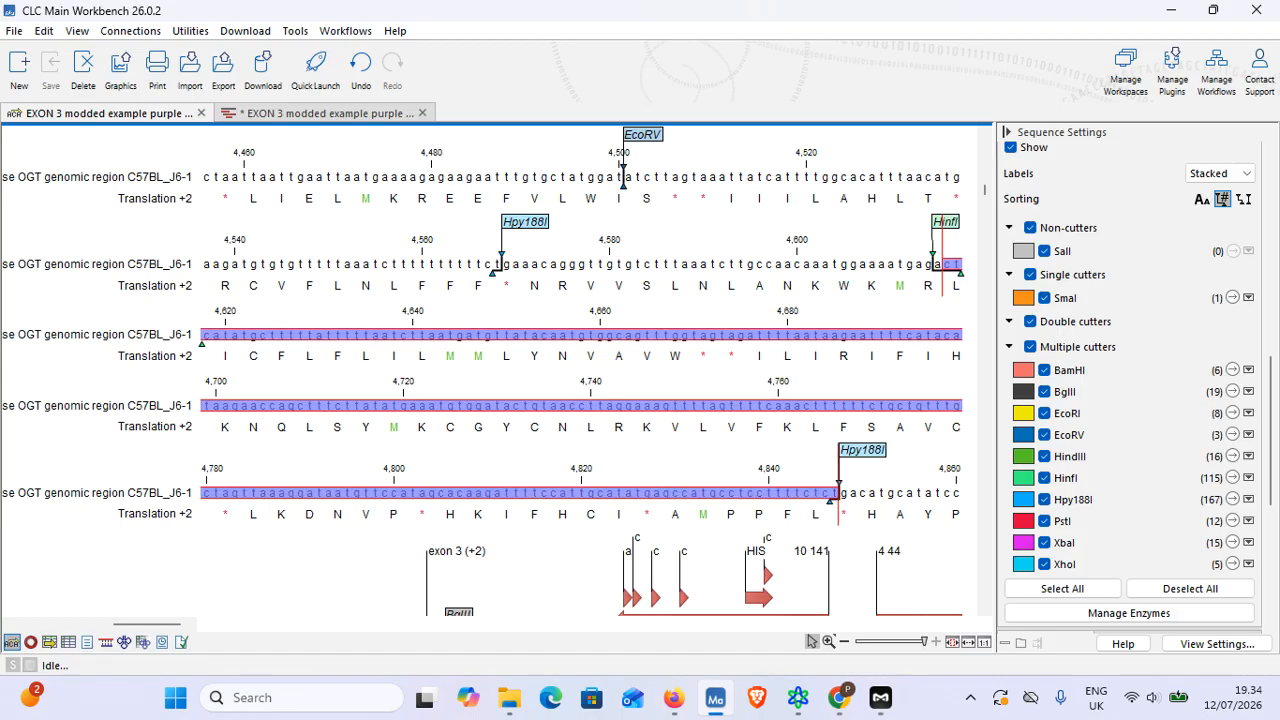
- Clear the sequence selection and examine the Hpy188I and HinfI cut sites within exon 3 and on both sides of it
left_click(838, 493)
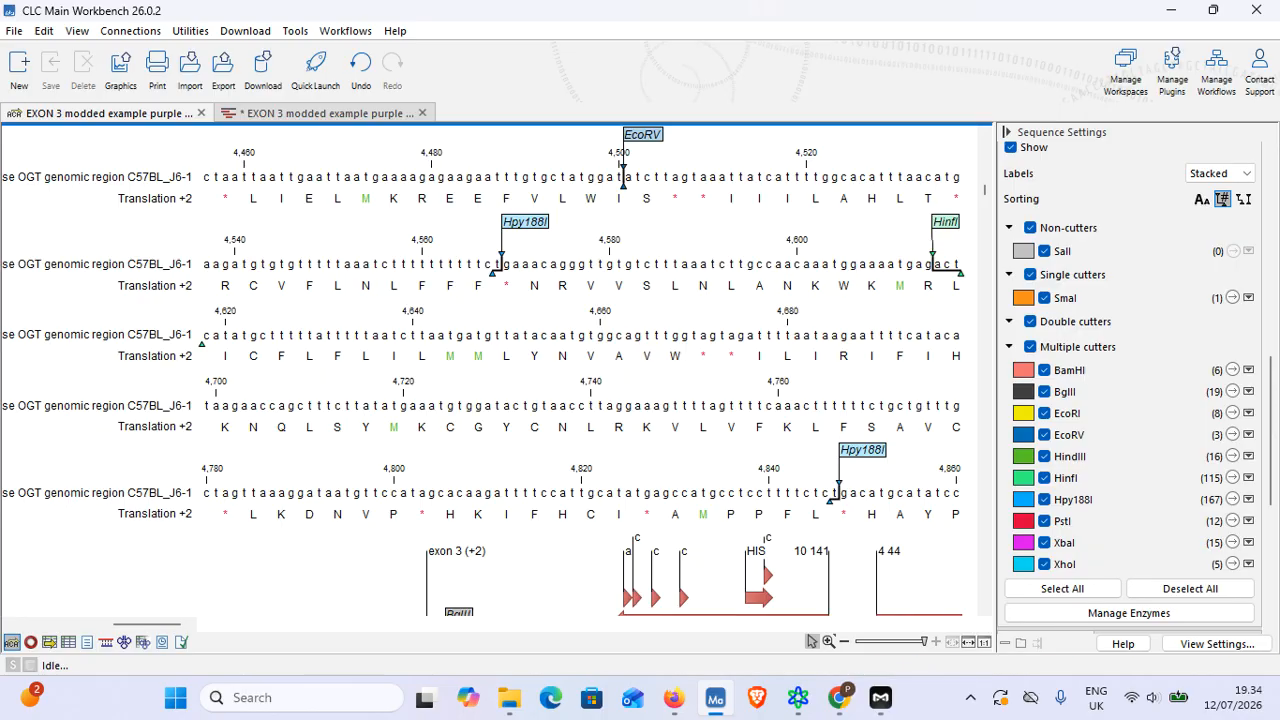
scroll(484, 370, "down", 3)
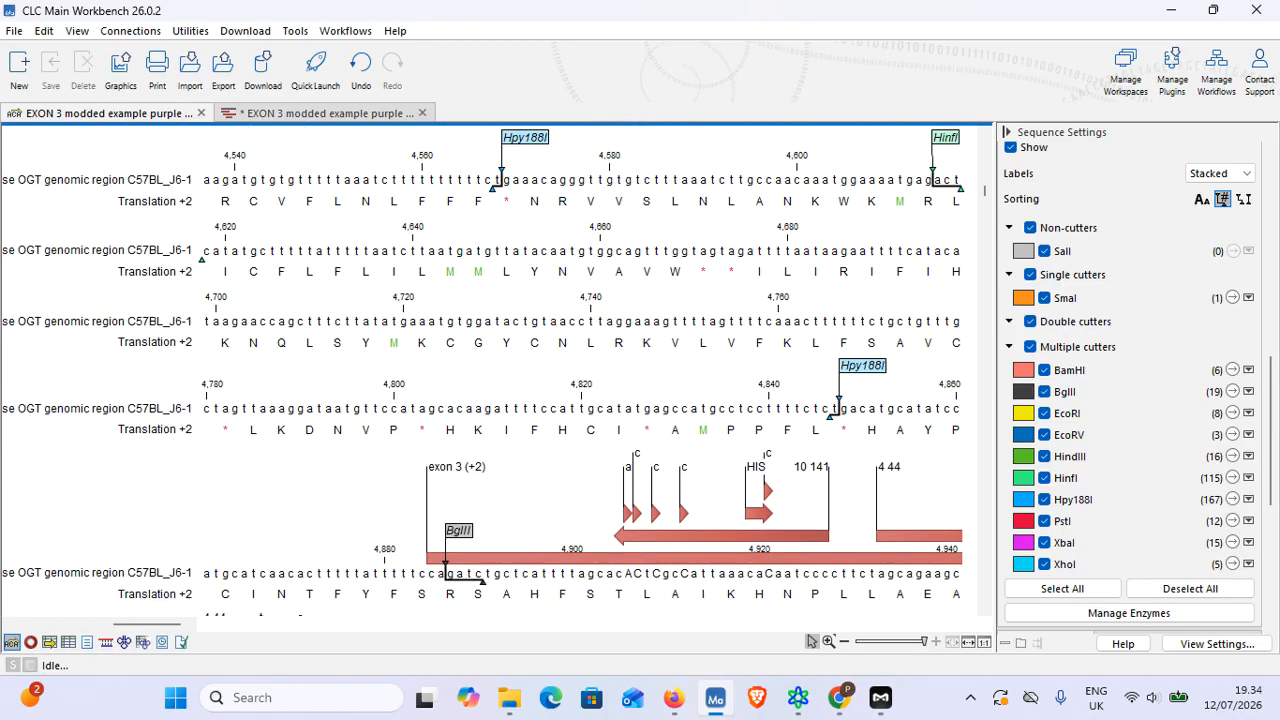
scroll(484, 370, "down", 5)
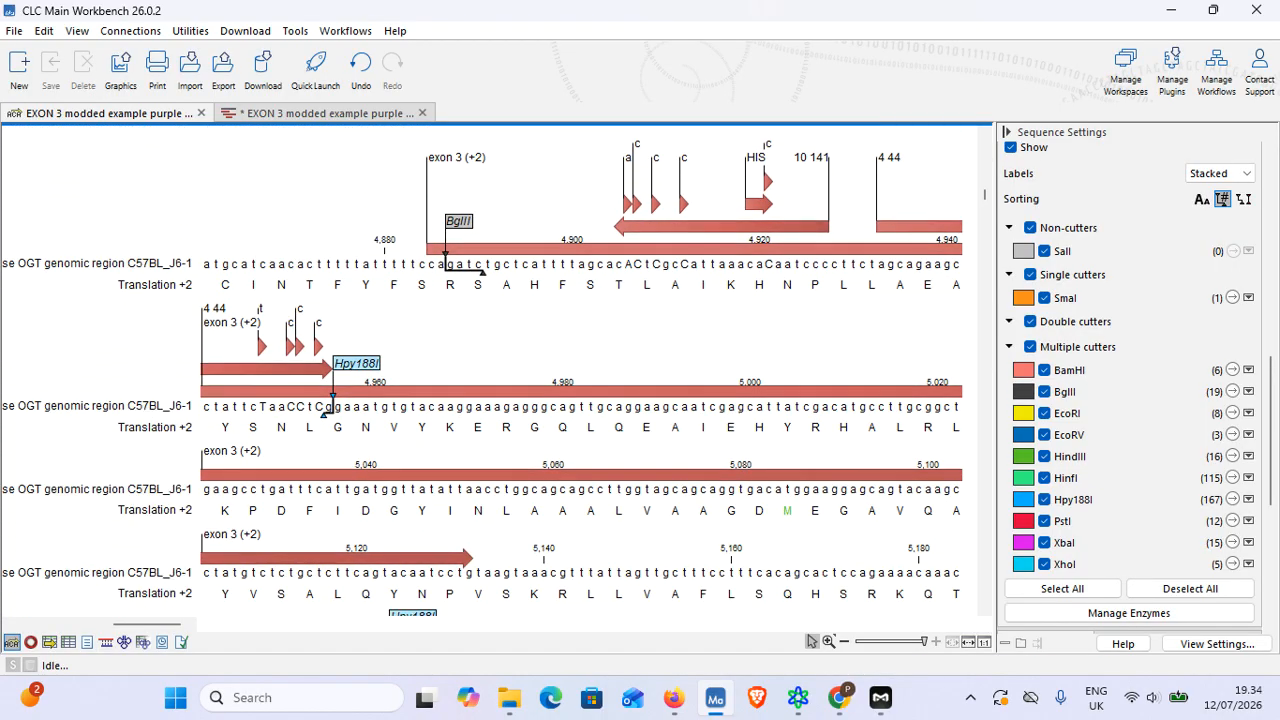
scroll(636, 540, "down", 2)
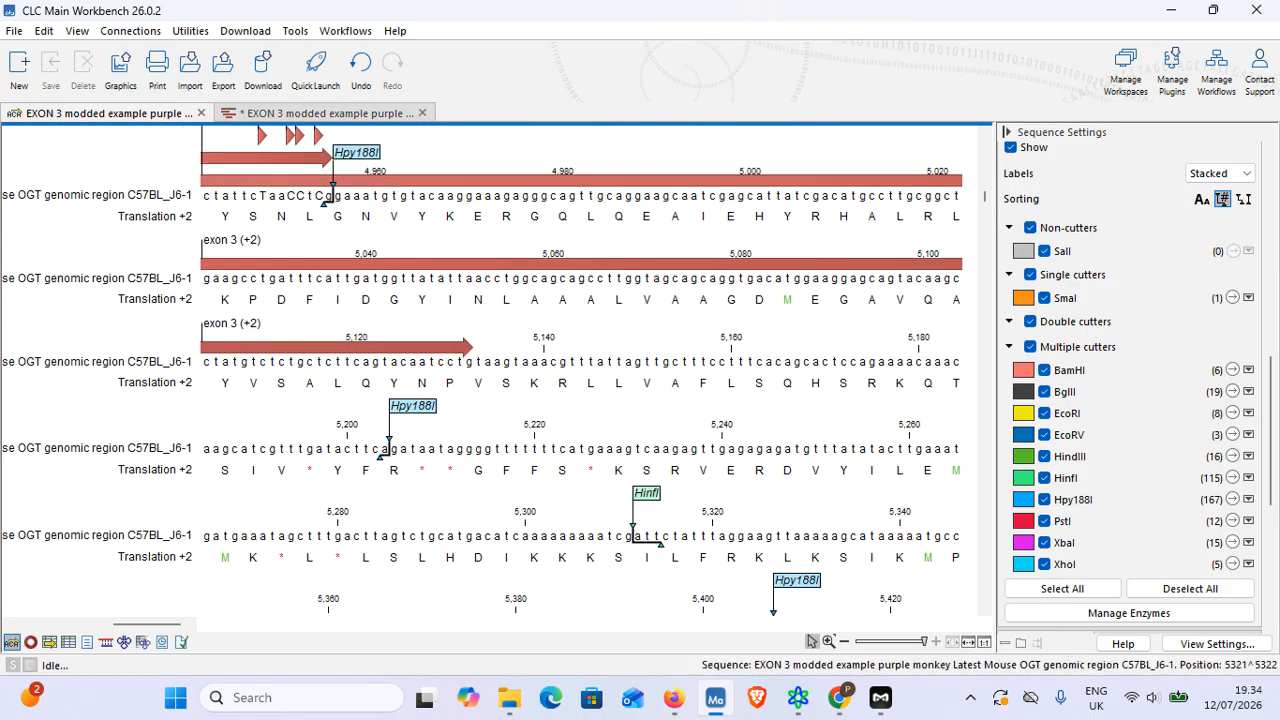
scroll(484, 370, "up", 4)
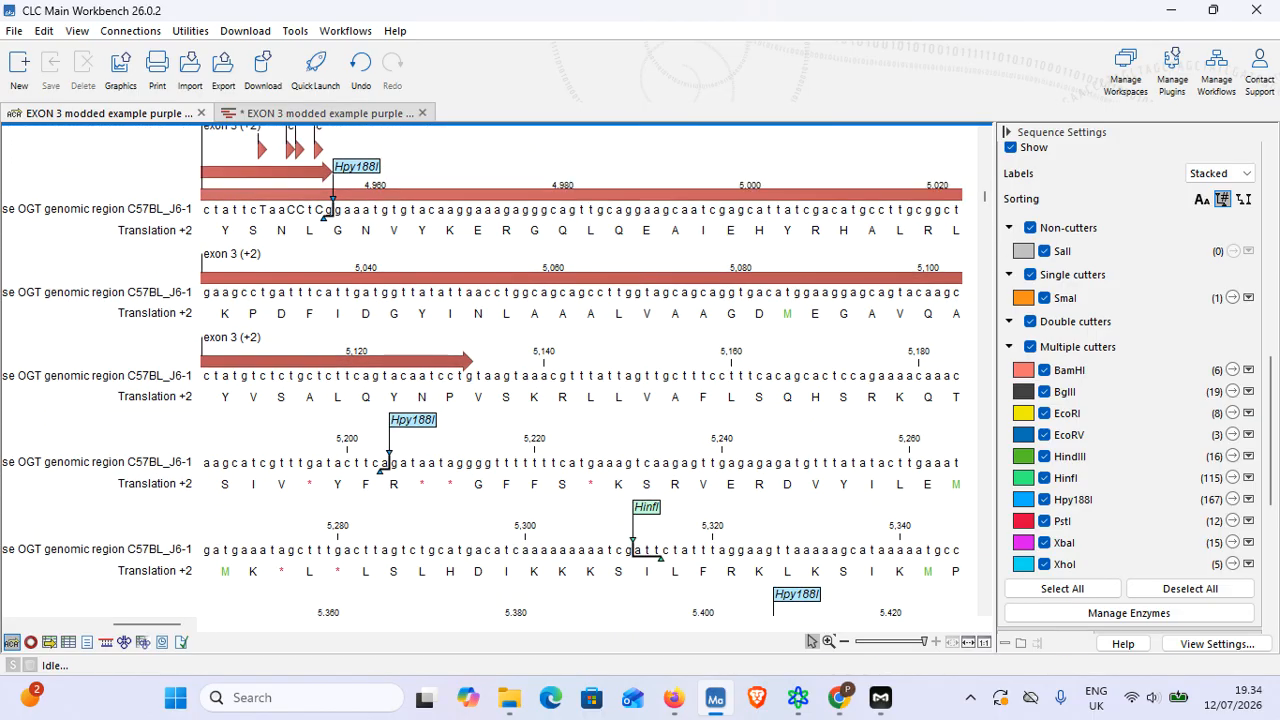
scroll(484, 370, "up", 2)
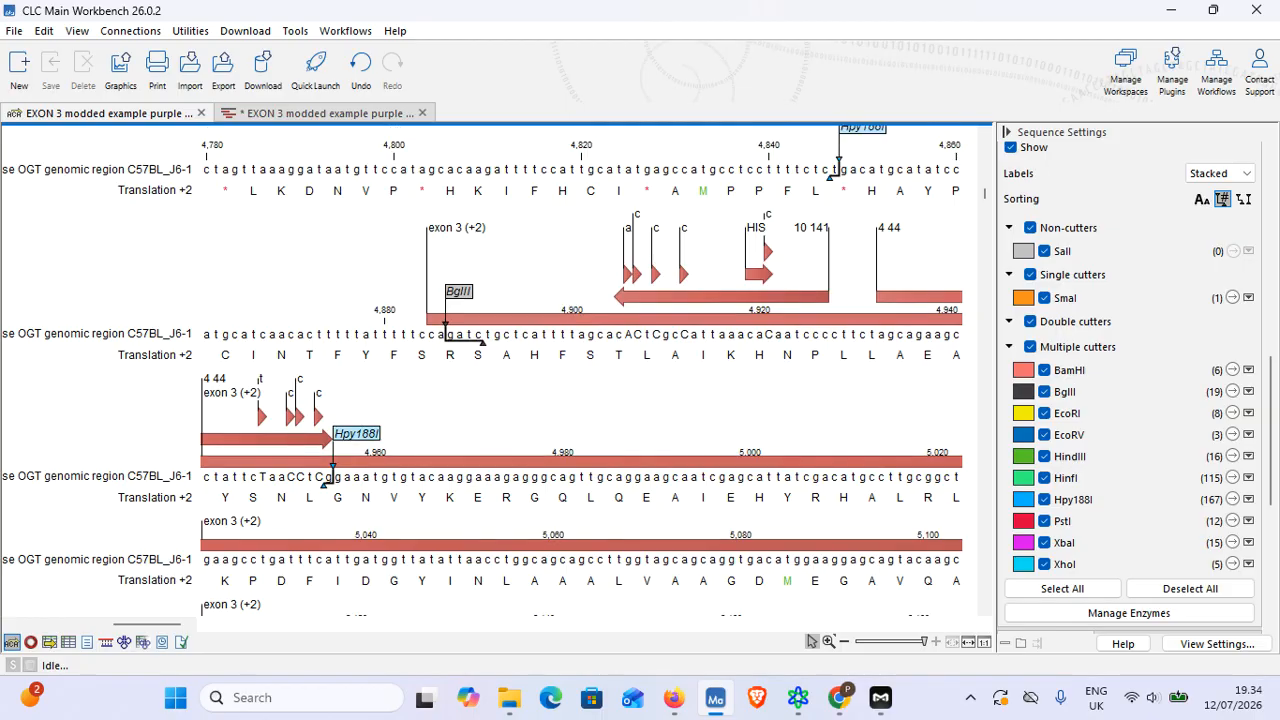